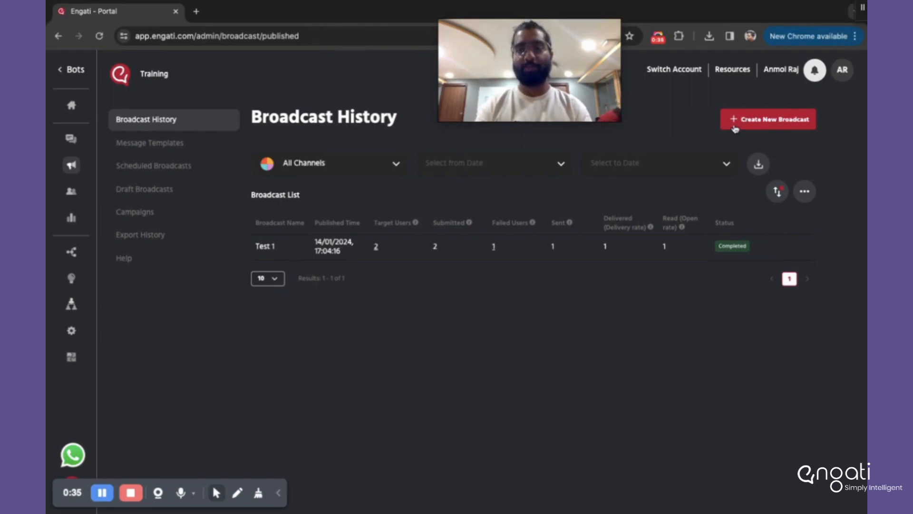
left_click(736, 128)
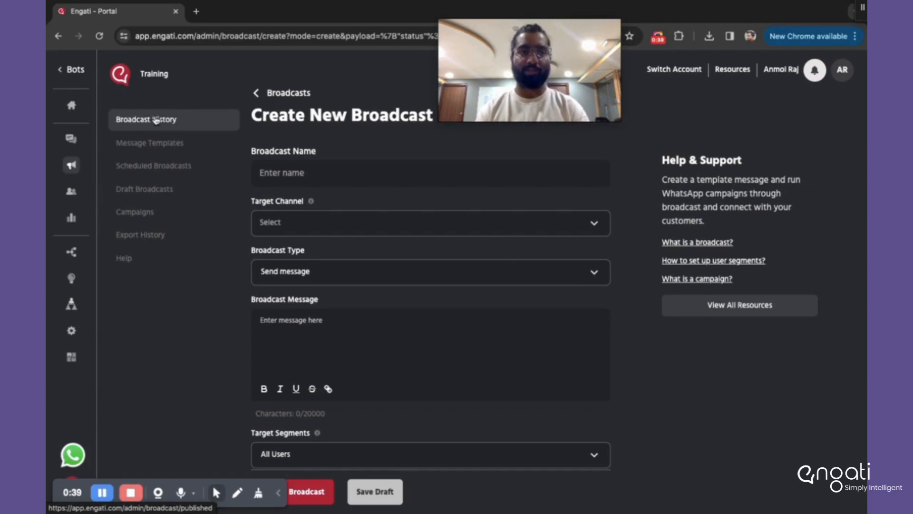
left_click(176, 169)
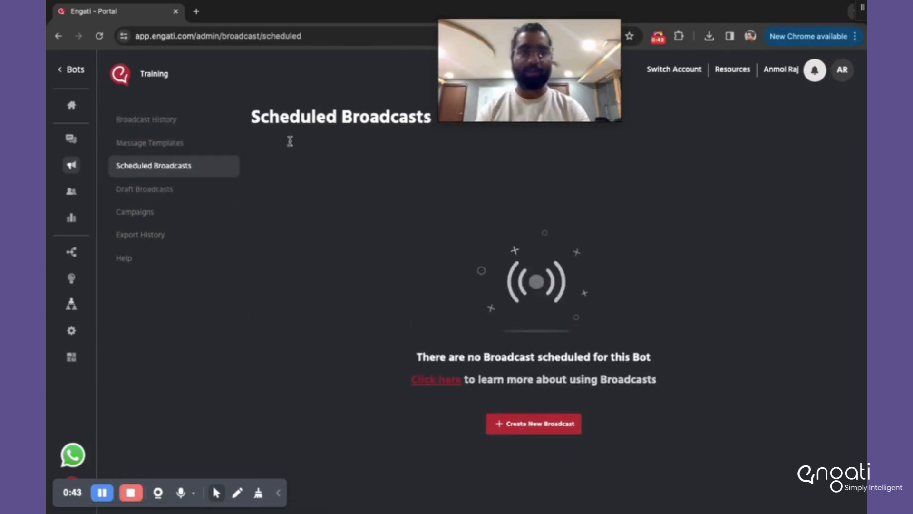
left_click(134, 120)
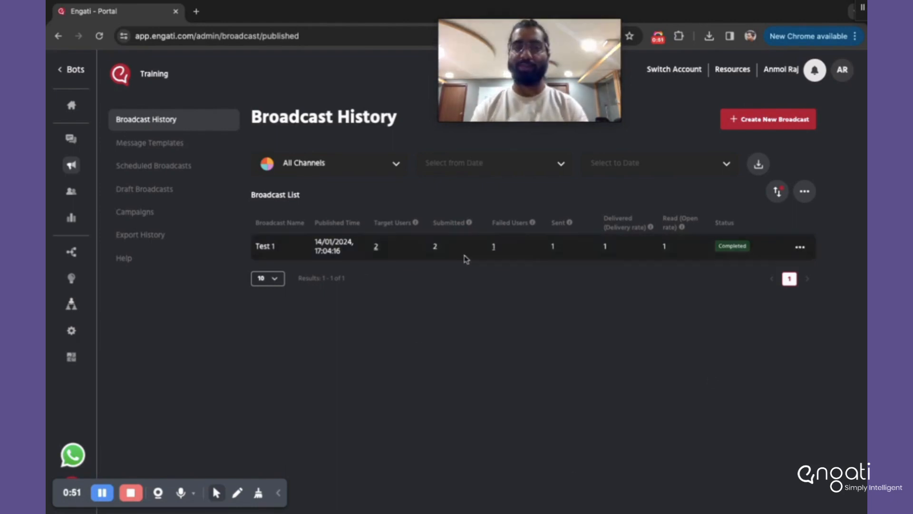
Start a new broadcast and name it "Training Test".
left_click(775, 123)
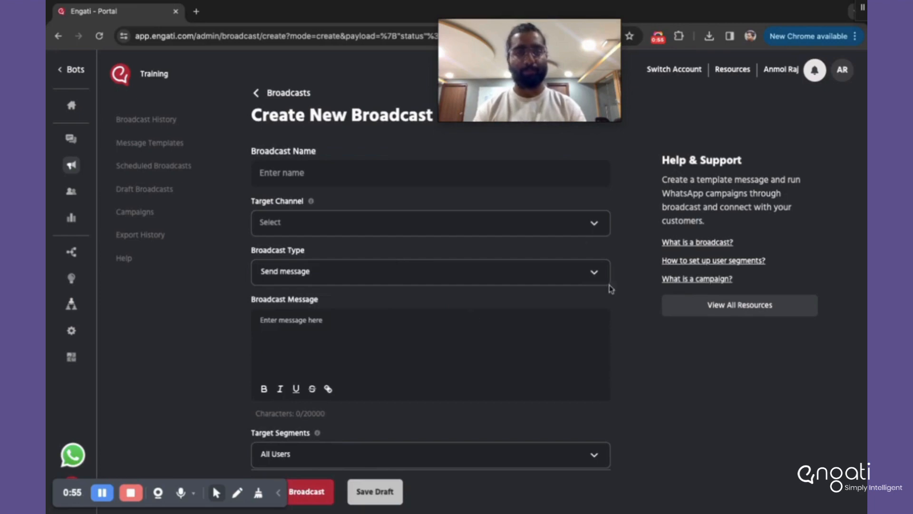
scroll(382, 310, "down", 1)
scroll(381, 310, "up", 1)
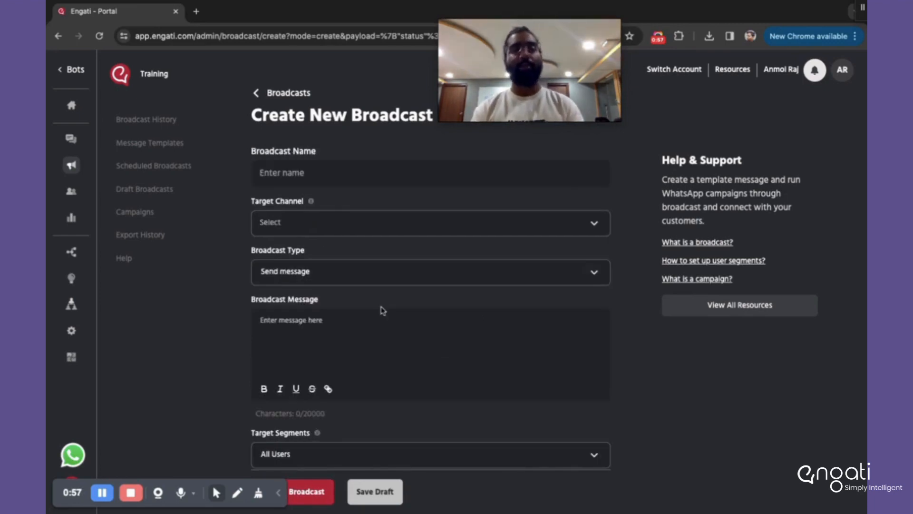
left_click(319, 182)
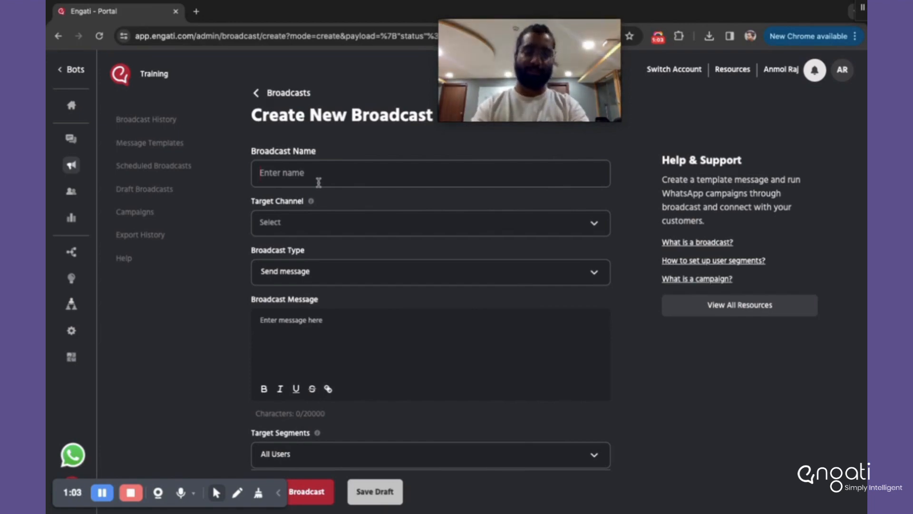
type("Tr")
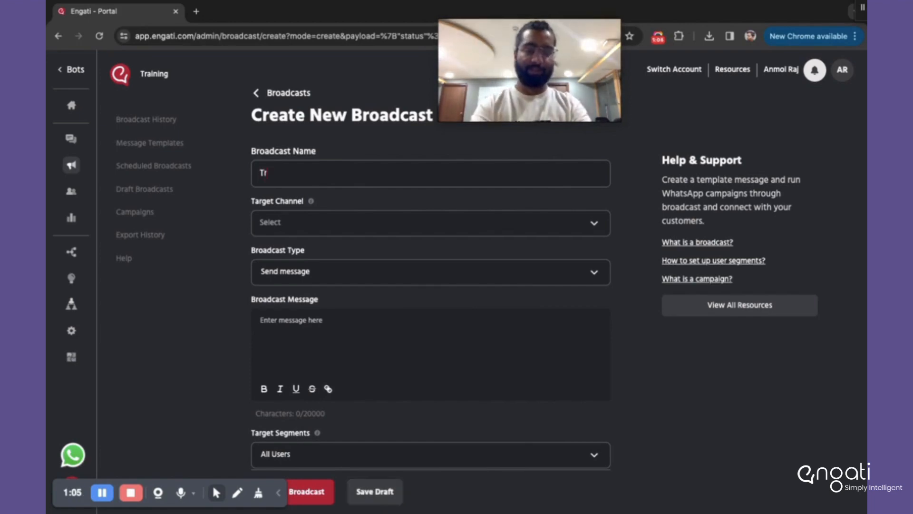
type("aining te")
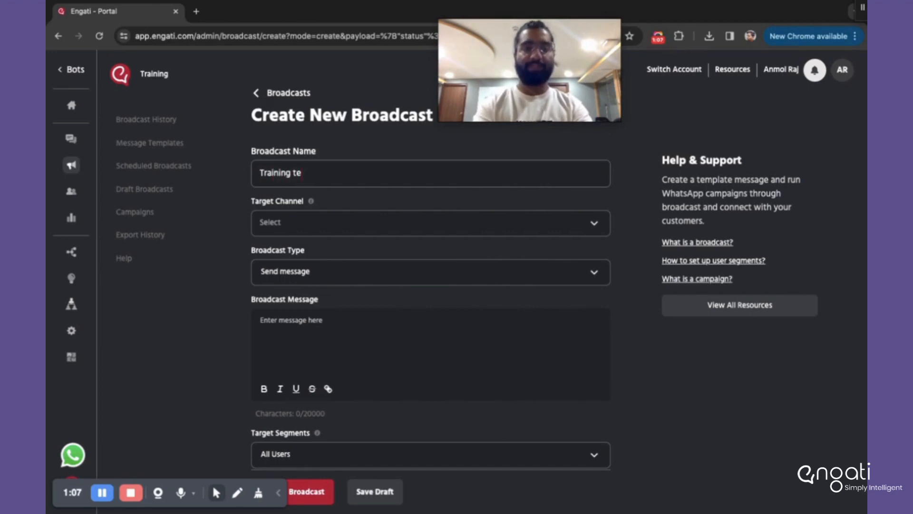
key("BackSpace")
key("BackSpace")
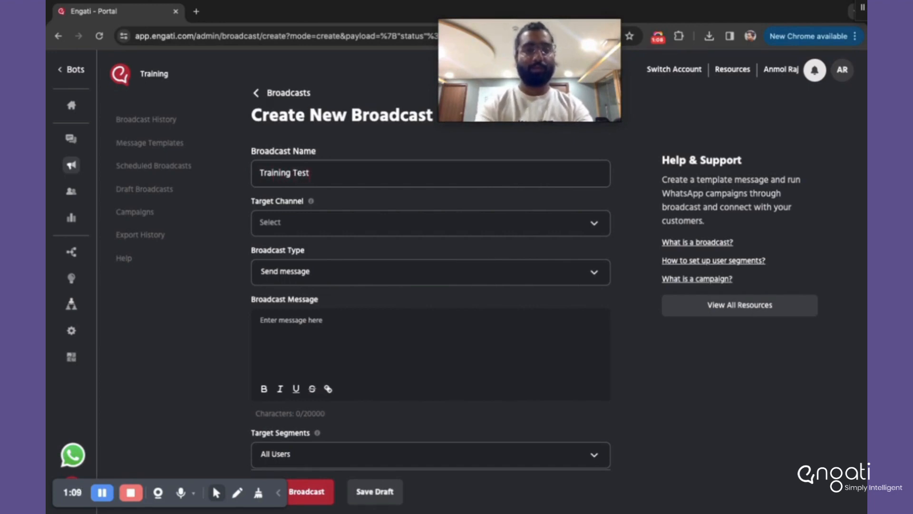
Set the broadcast's target channel to WhatsApp and its type to Send template message.
left_click(301, 227)
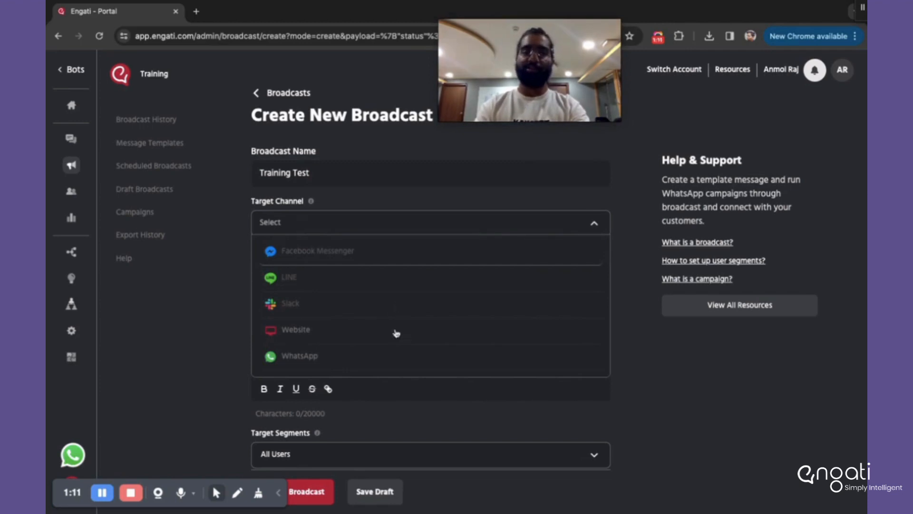
left_click(300, 355)
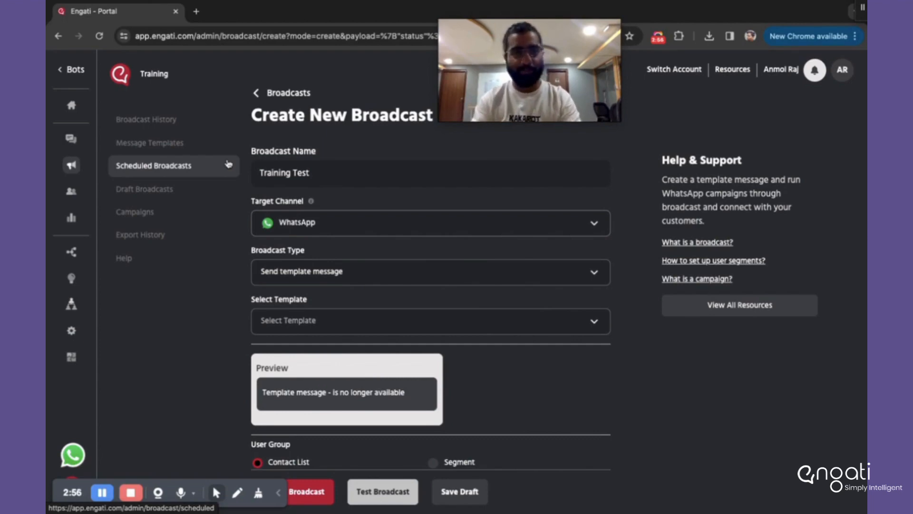
left_click(303, 278)
left_click(299, 378)
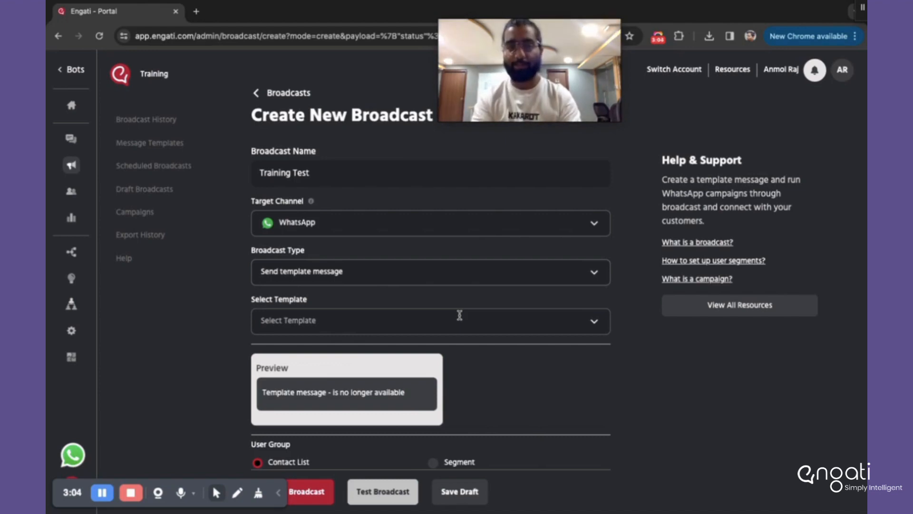
Choose training_template1 as the message template for the broadcast.
left_click(430, 315)
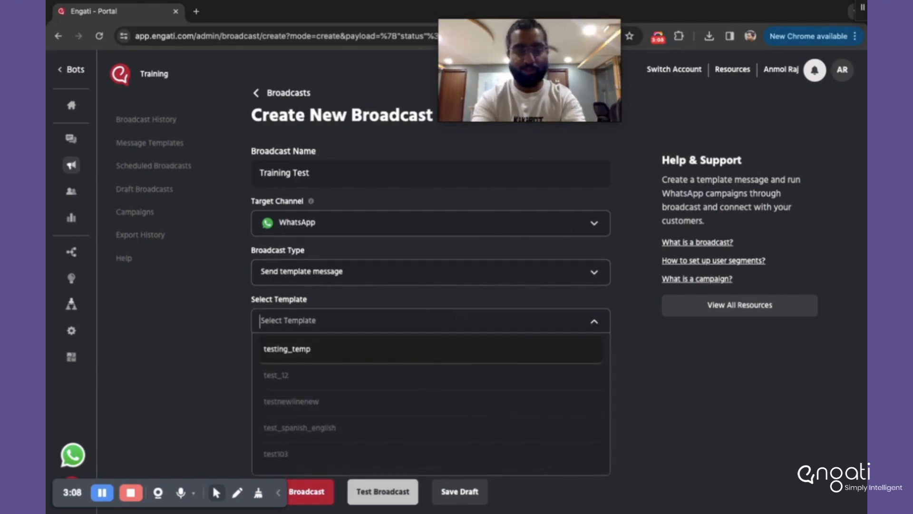
type("traini")
left_click(308, 350)
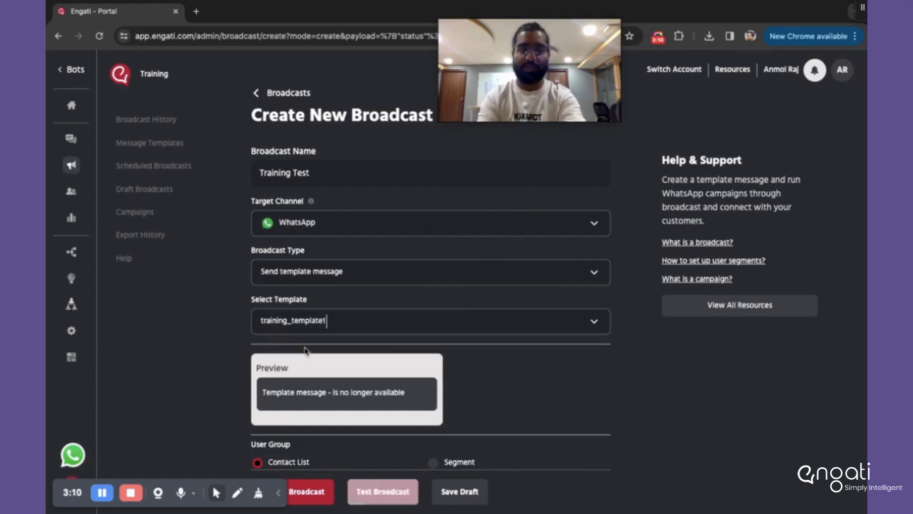
scroll(478, 325, "down", 1)
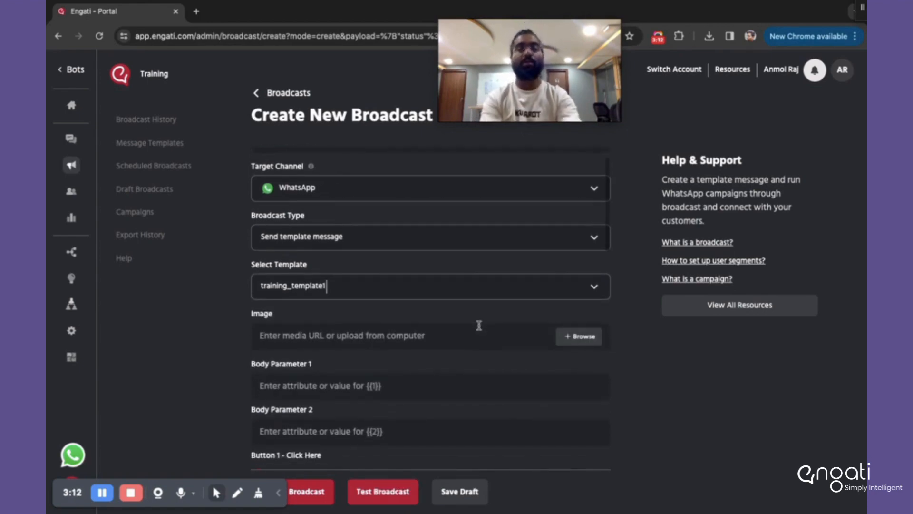
scroll(393, 274, "up", 1)
left_click(354, 279)
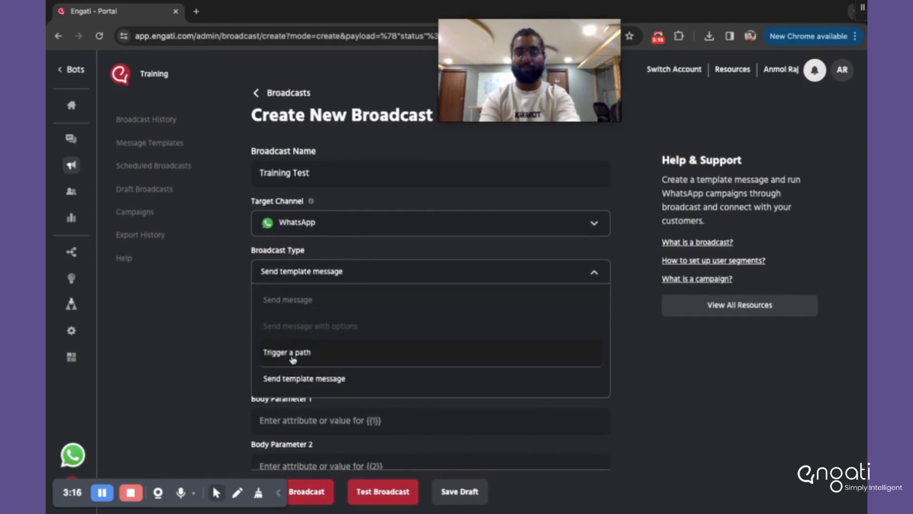
left_click(647, 251)
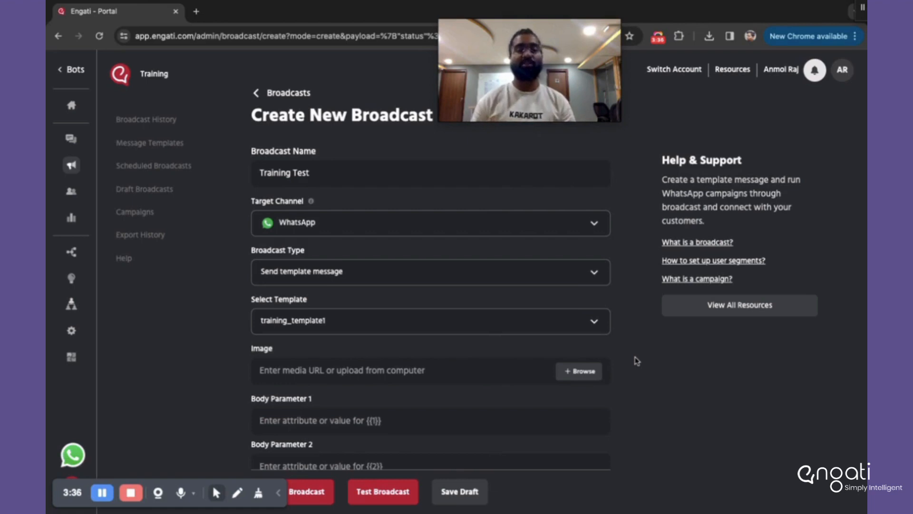
left_click(280, 271)
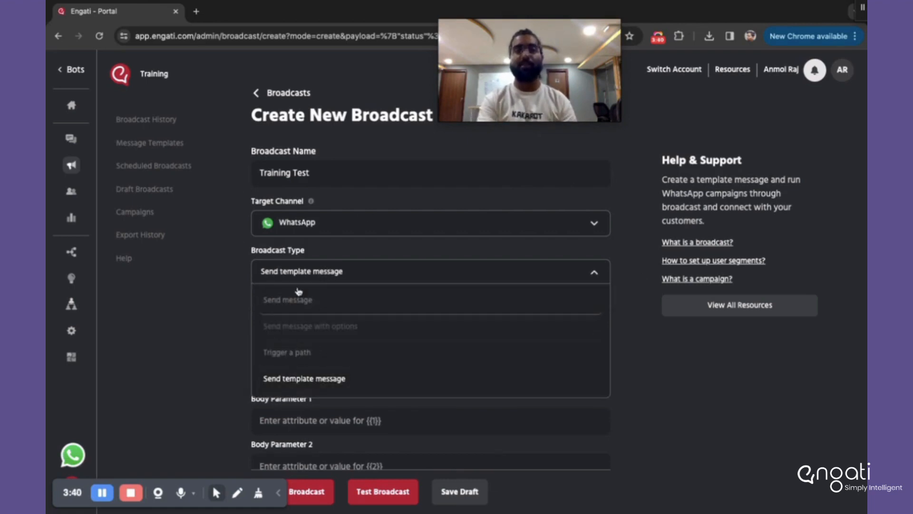
left_click(352, 274)
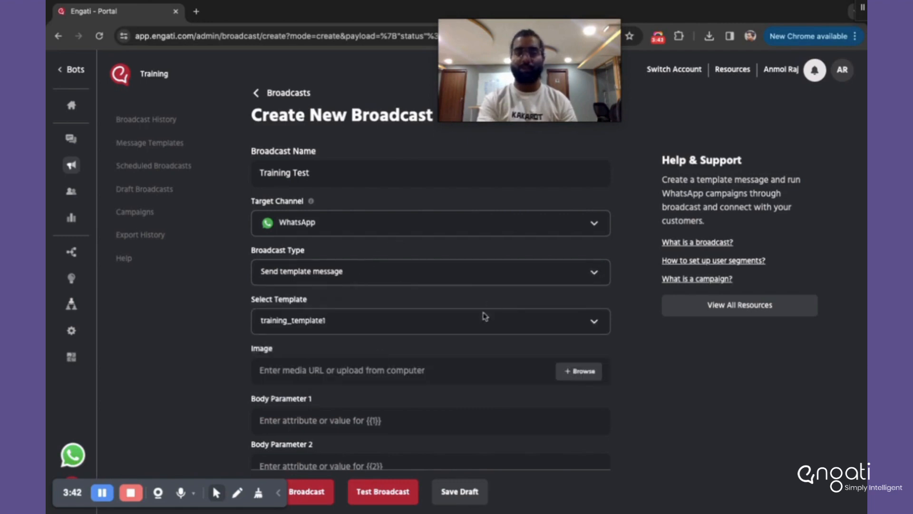
Upload automi_icon_250.png from the Downloads folder as the template's image.
scroll(378, 356, "down", 2)
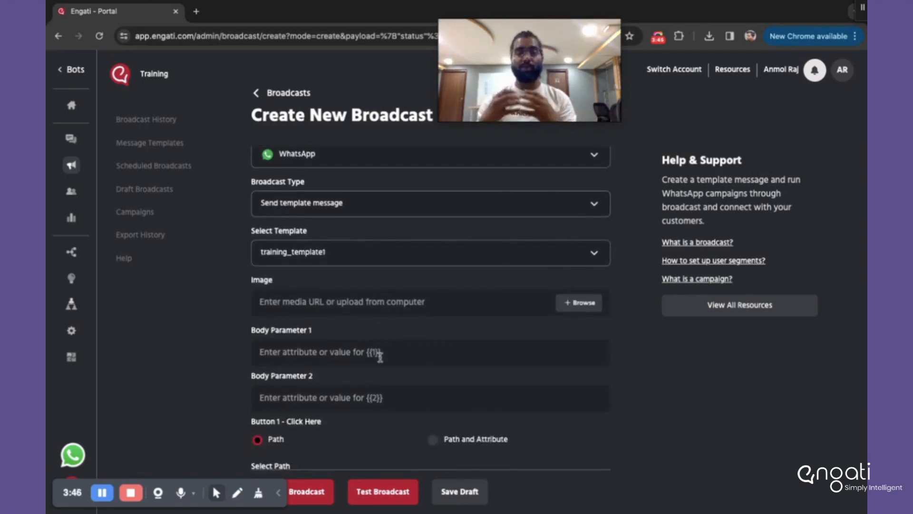
scroll(374, 381, "down", 1)
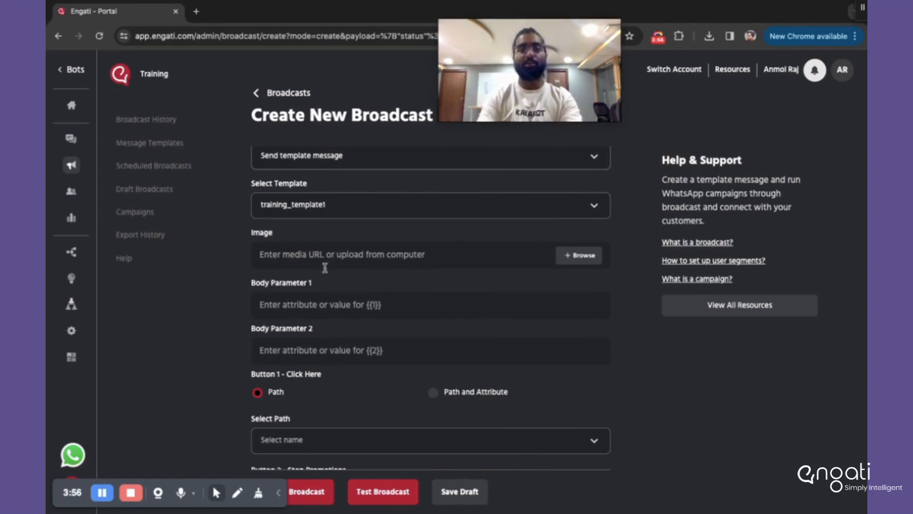
left_click(281, 259)
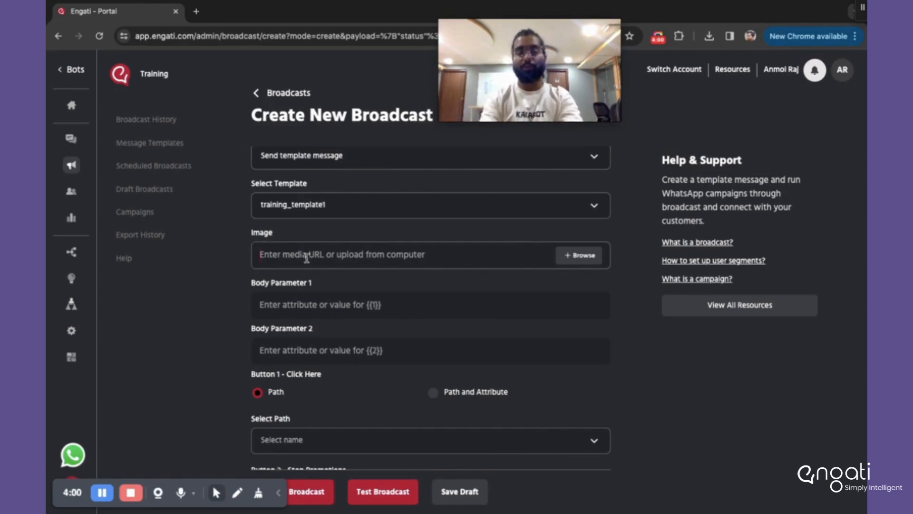
left_click(571, 256)
scroll(407, 151, "down", 3)
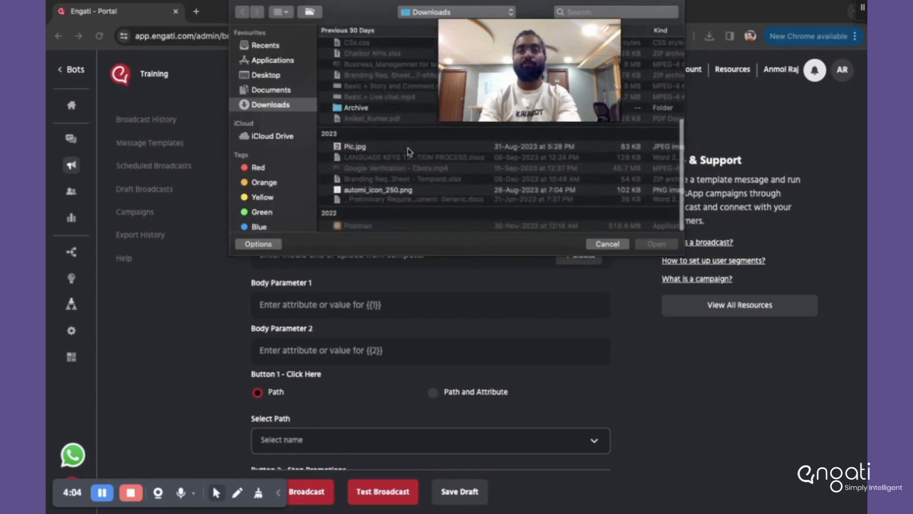
scroll(408, 151, "down", 1)
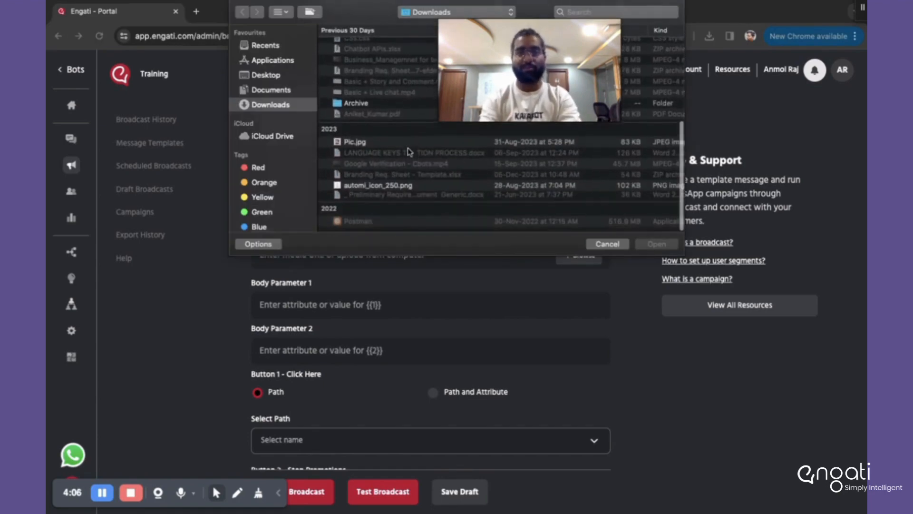
scroll(407, 151, "up", 1)
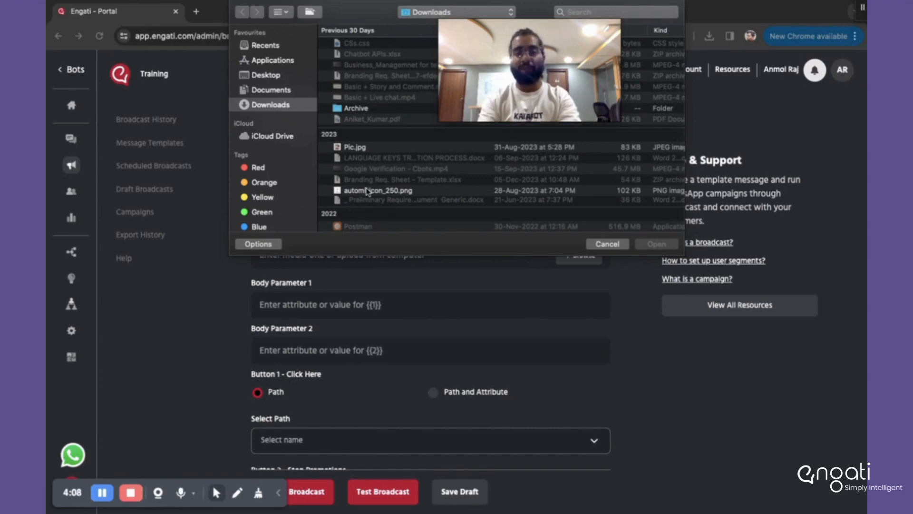
left_click(367, 190)
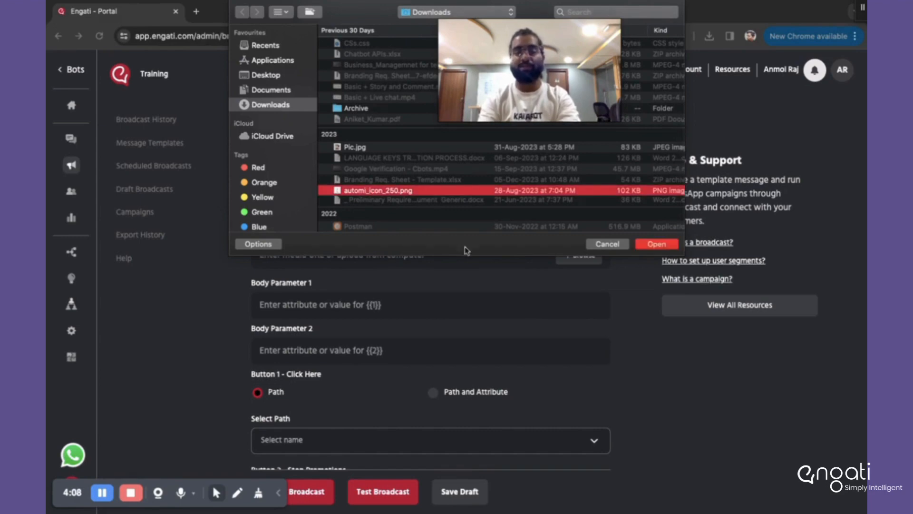
left_click(656, 245)
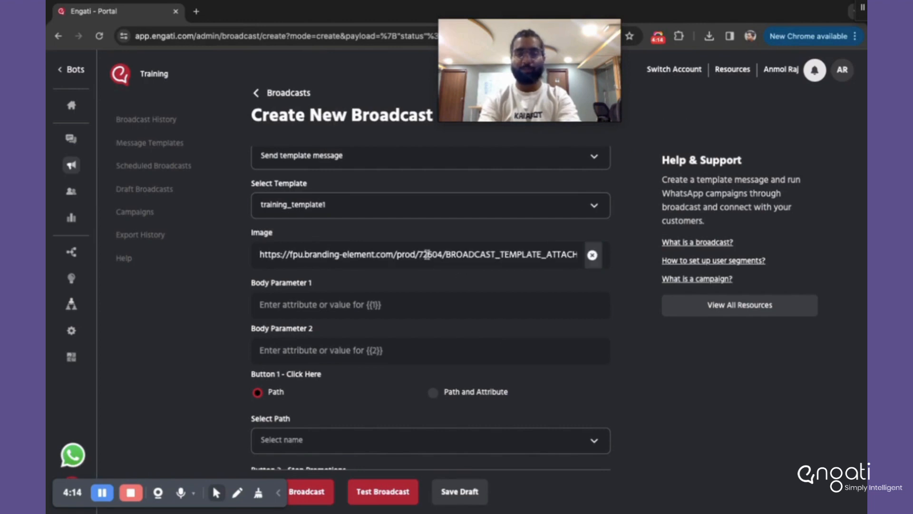
Fill Body Parameter 1 with the attribute {{user.first_name}} and Body Parameter 2 with {{user.city}}.
left_click(311, 315)
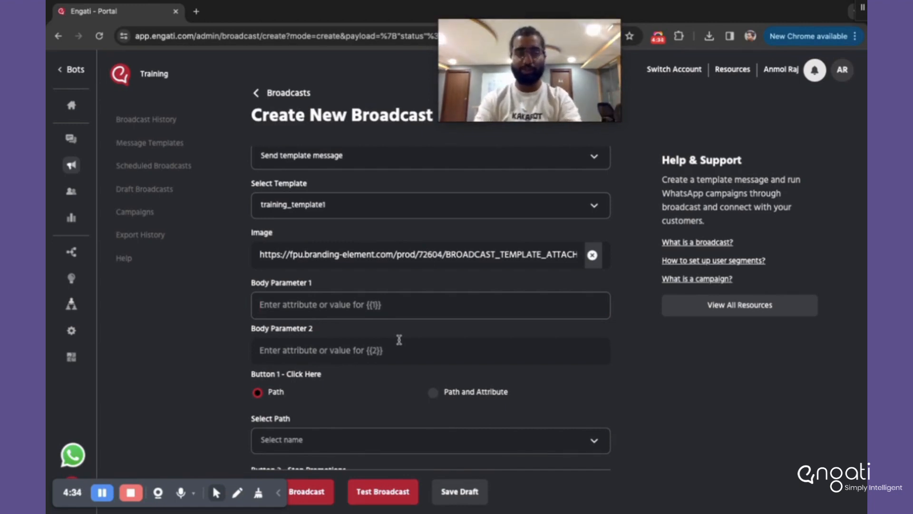
type("{{us")
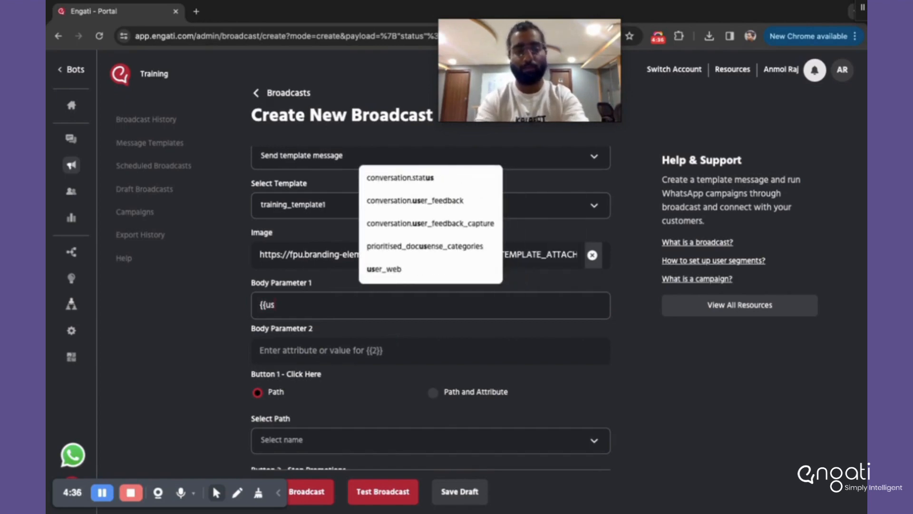
type("er.fir")
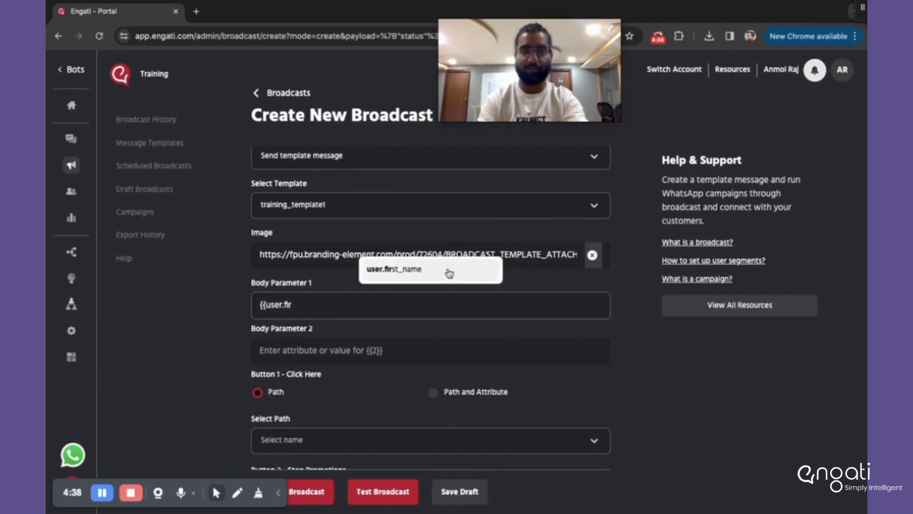
left_click(447, 272)
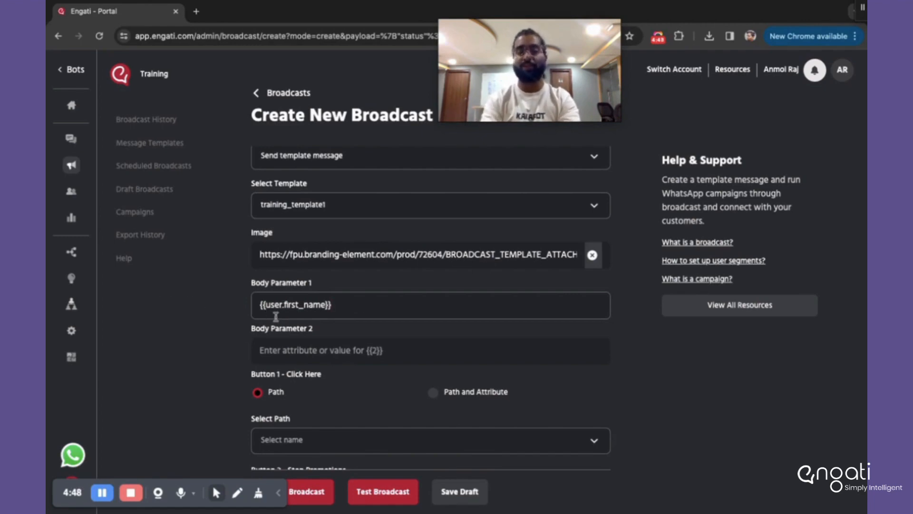
left_click(302, 349)
type("{{")
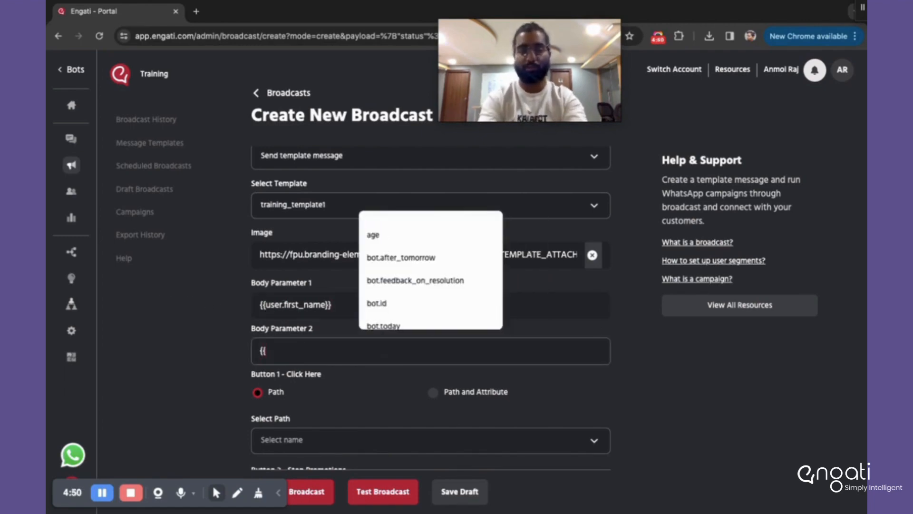
type("city")
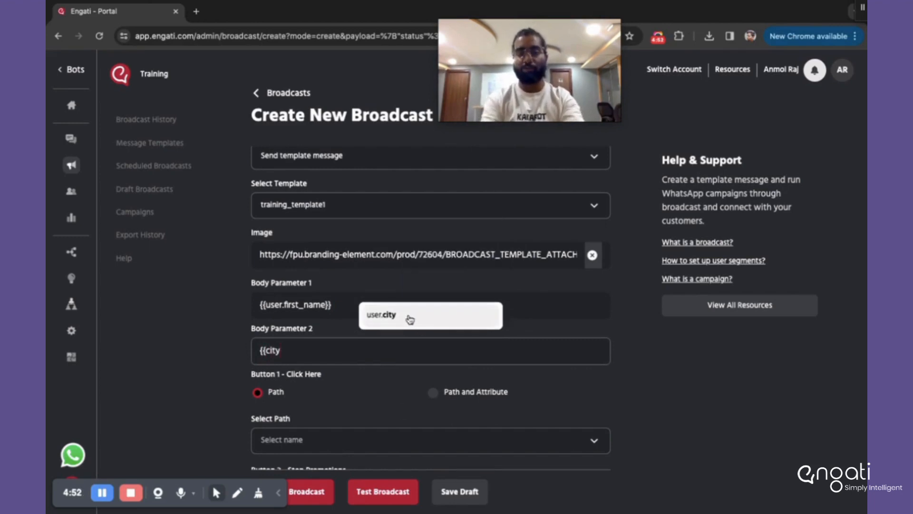
left_click(410, 319)
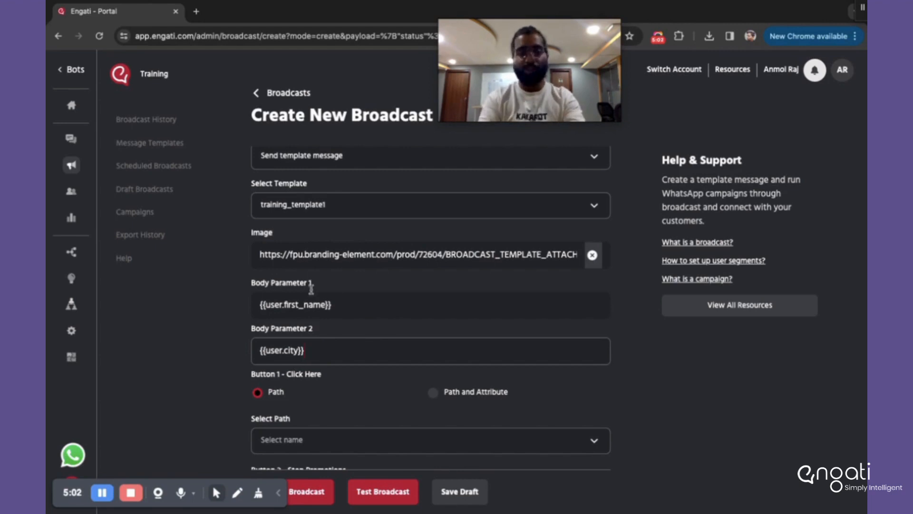
left_click(364, 304)
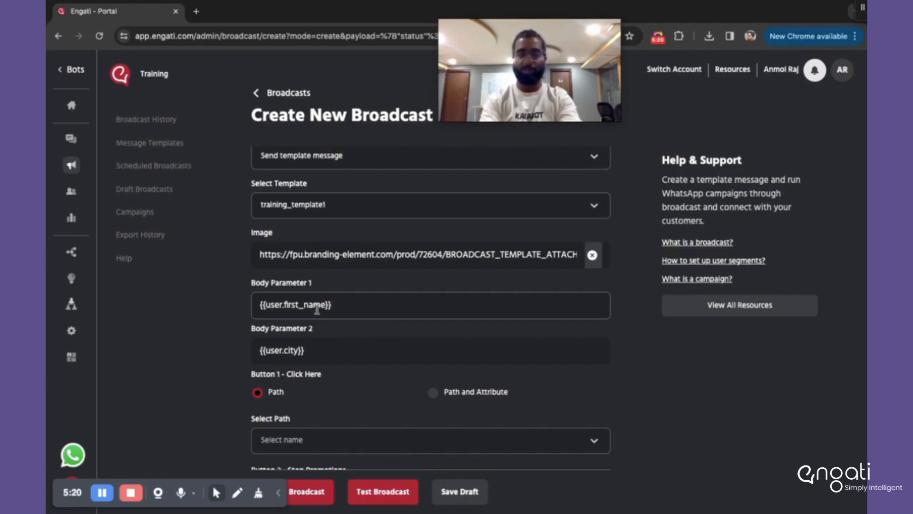
Set Button 1 - Click Here to Path and Attribute, with Welcome new user as its path.
scroll(293, 345, "down", 2)
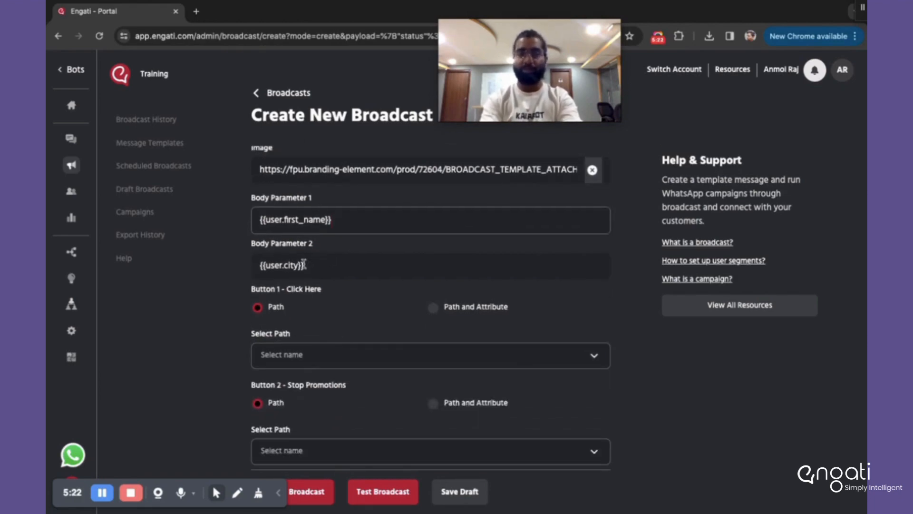
scroll(302, 332, "down", 1)
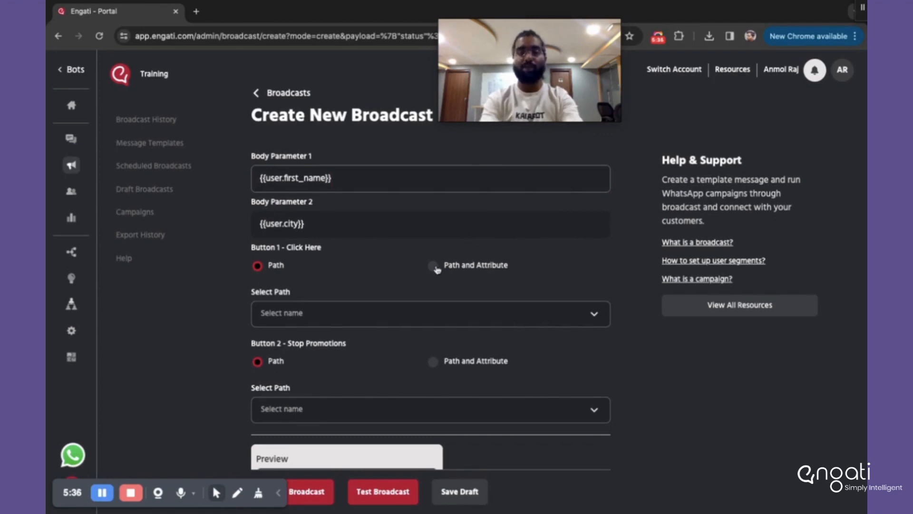
left_click(440, 268)
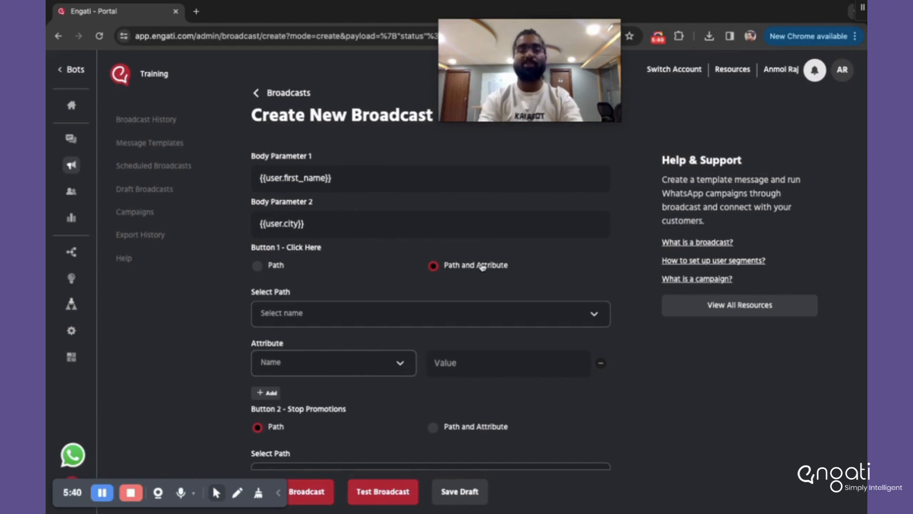
left_click(367, 321)
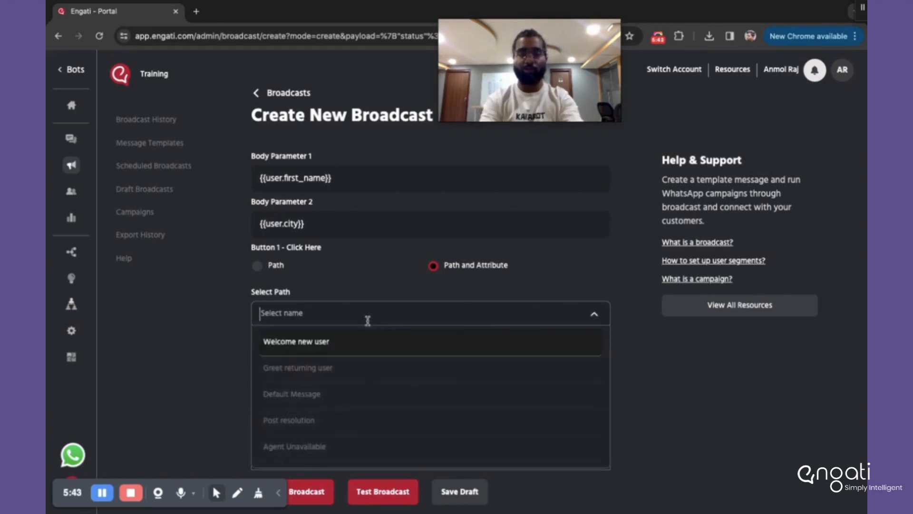
left_click(297, 350)
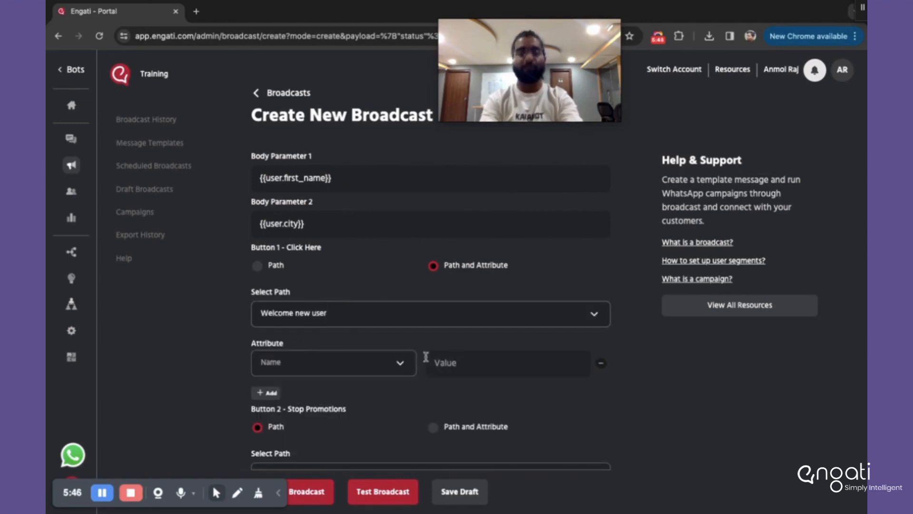
Create the attribute Button_Clicked and assign it to Button 1 - Click Here.
left_click(333, 369)
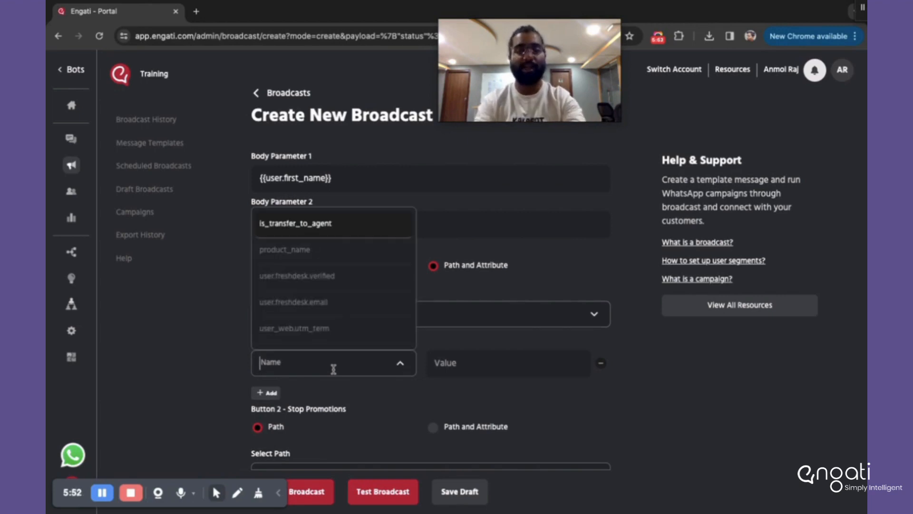
type("Fi")
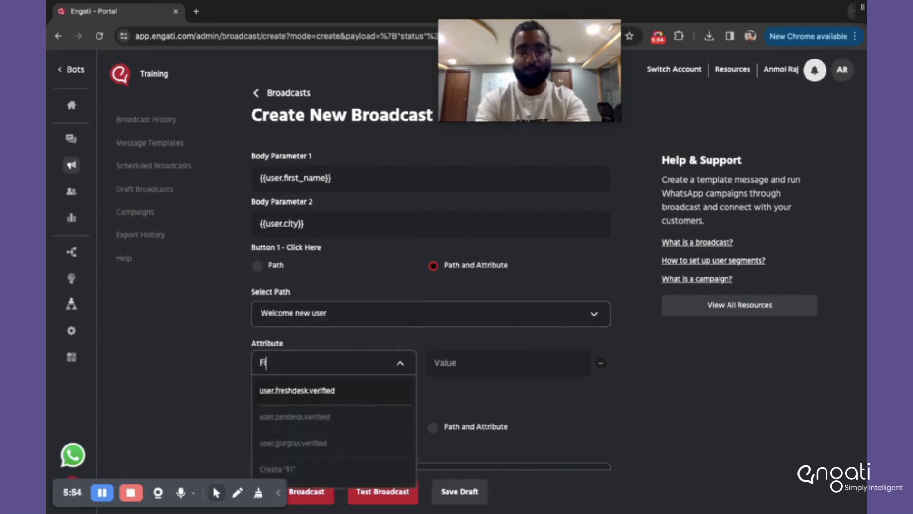
type("rst")
key("BackSpace")
key("BackSpace")
key("BackSpace")
key("BackSpace")
key("BackSpace")
type("B")
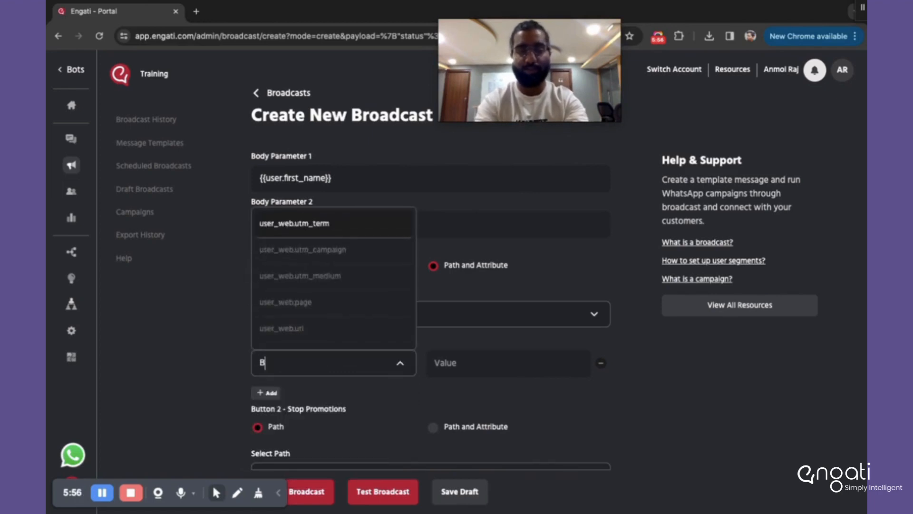
type("utton_Clicked")
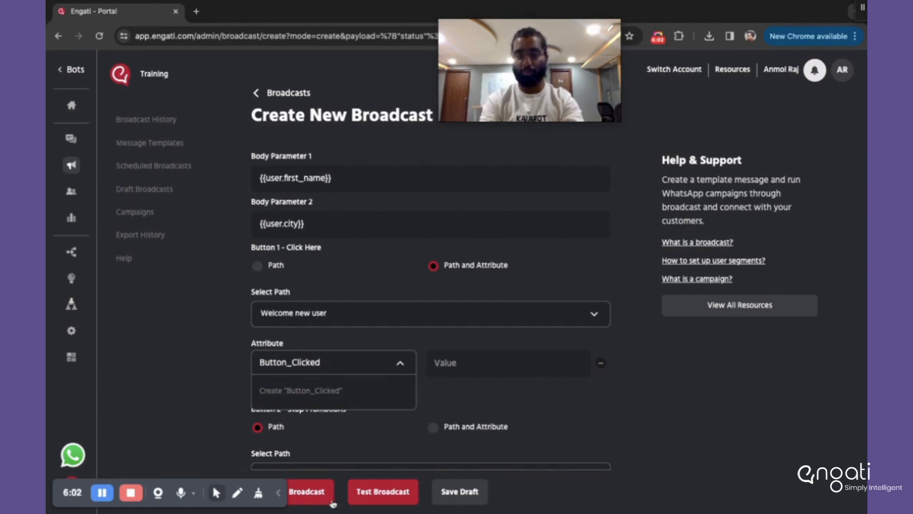
left_click(269, 399)
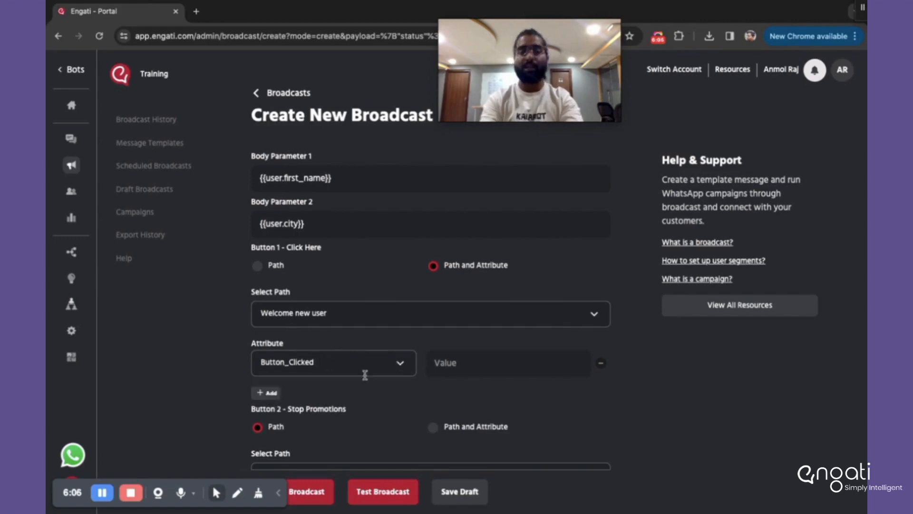
Set the value of Button 1's Button_Clicked attribute to 1.
scroll(350, 380, "down", 1)
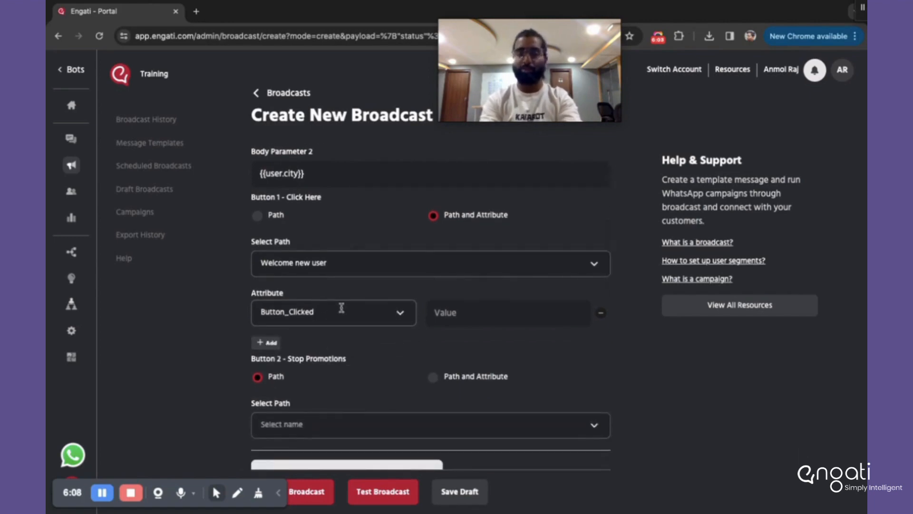
left_click(454, 306)
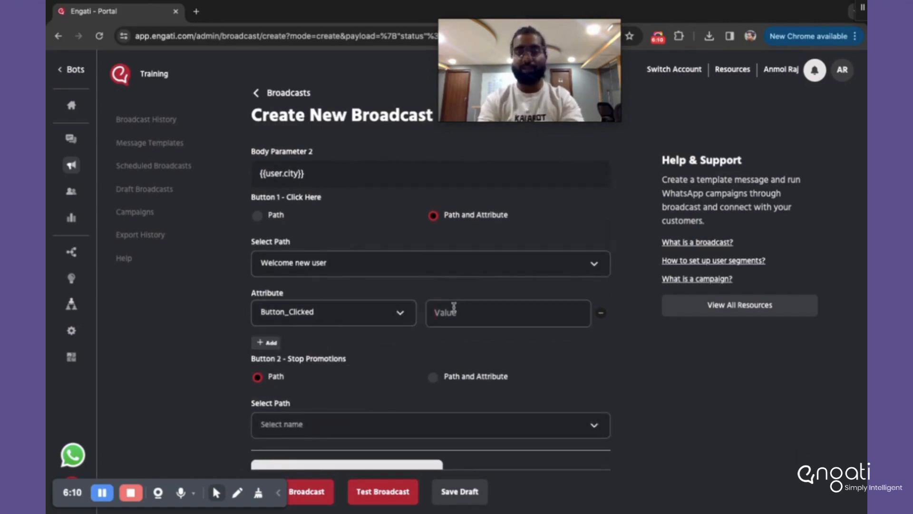
type("Yes")
key("BackSpace")
key("BackSpace")
key("BackSpace")
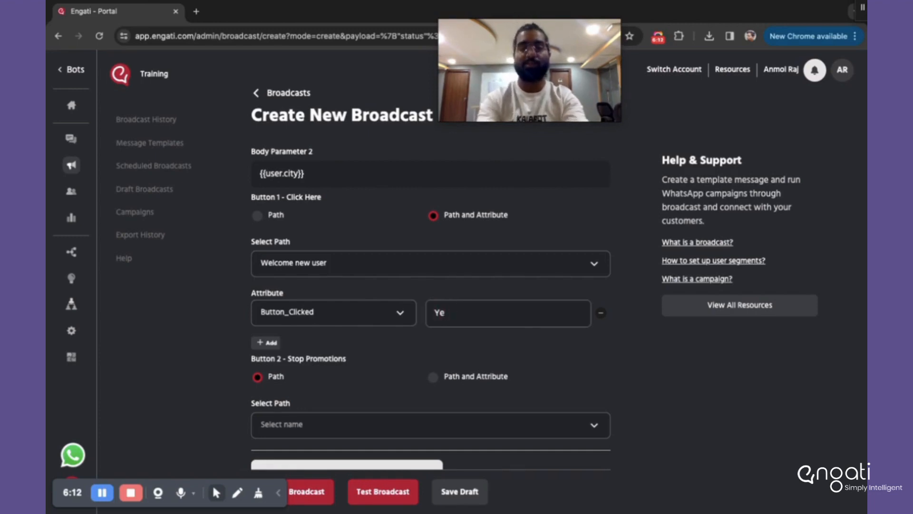
type("No")
key("BackSpace")
key("BackSpace")
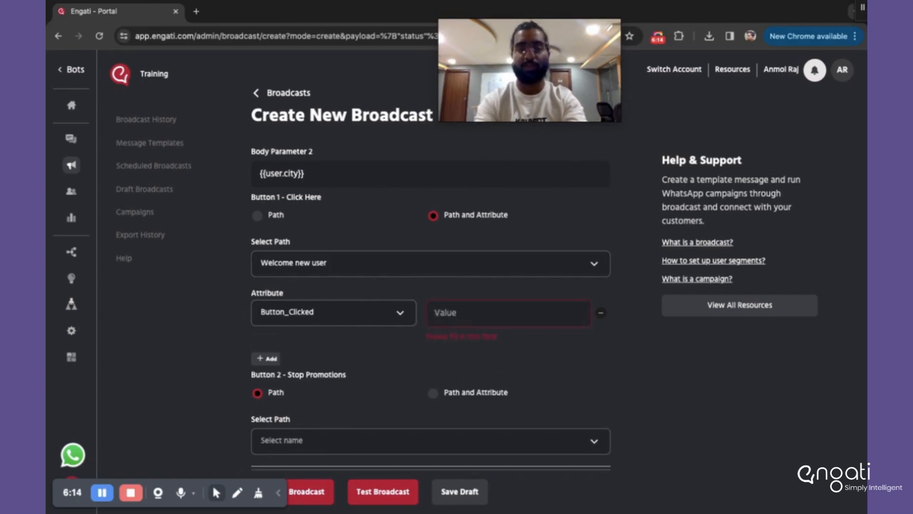
type("1")
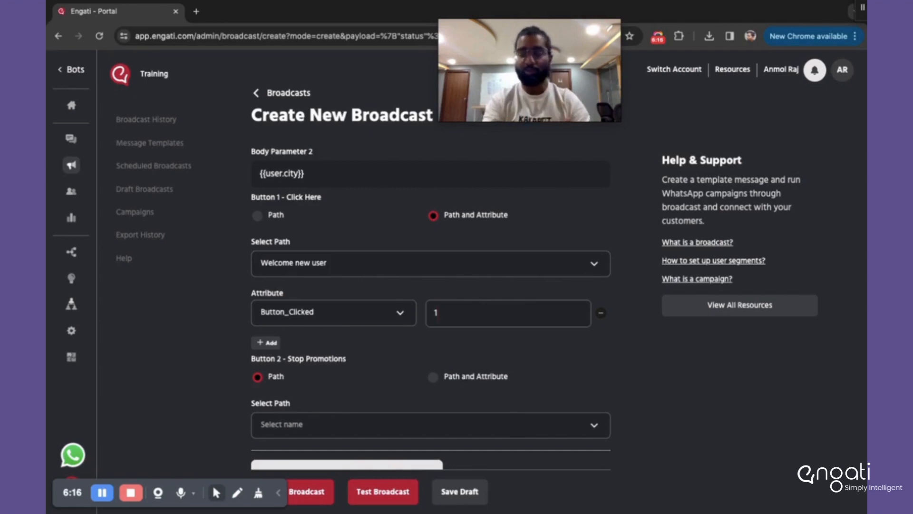
key("BackSpace")
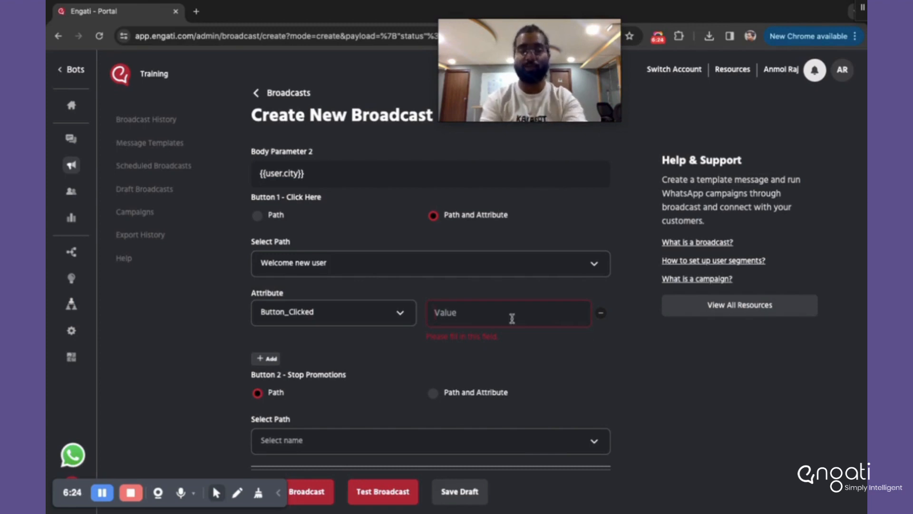
left_click(459, 318)
type("1")
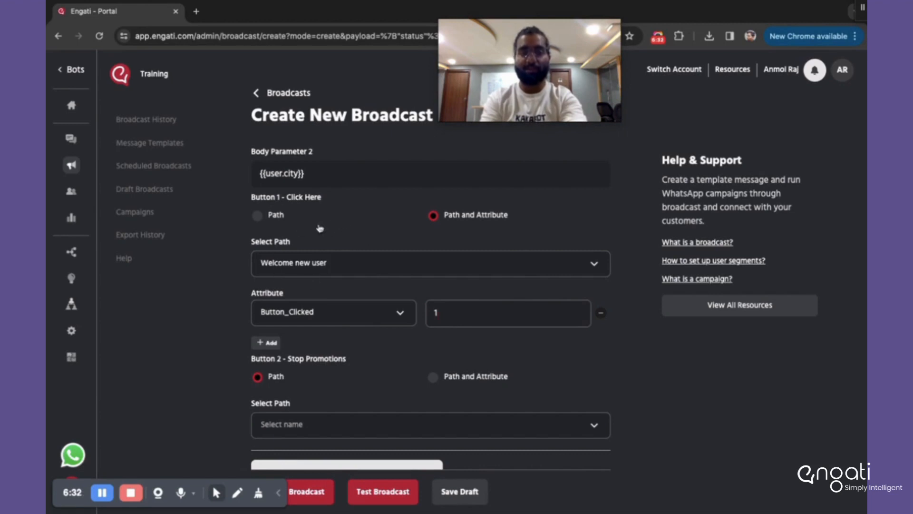
scroll(367, 328, "down", 1)
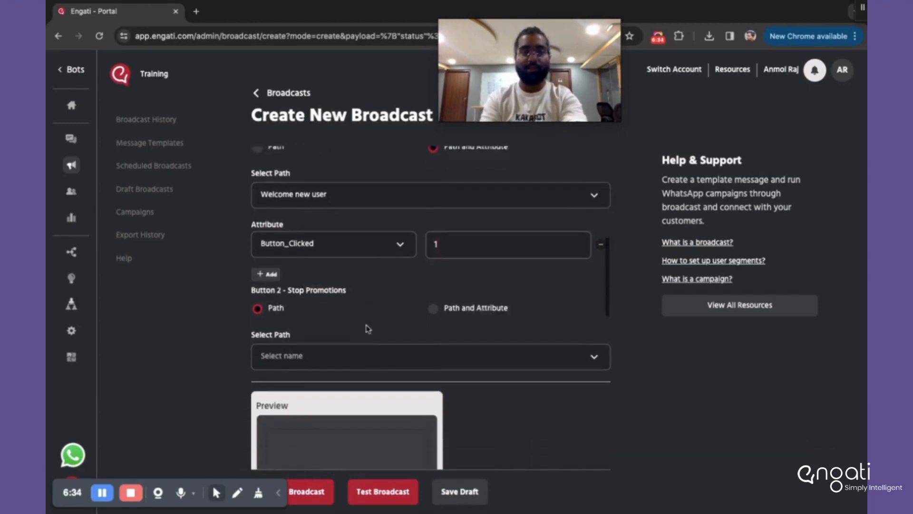
scroll(368, 328, "down", 1)
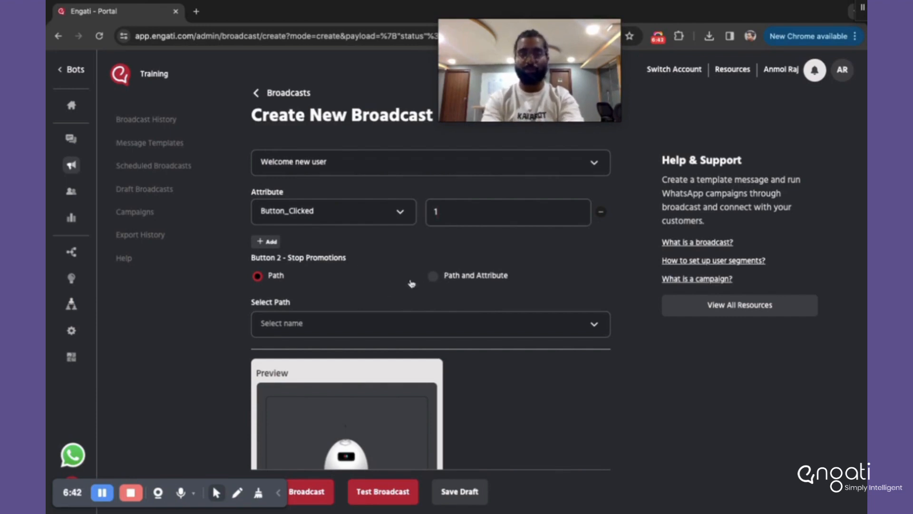
left_click(434, 285)
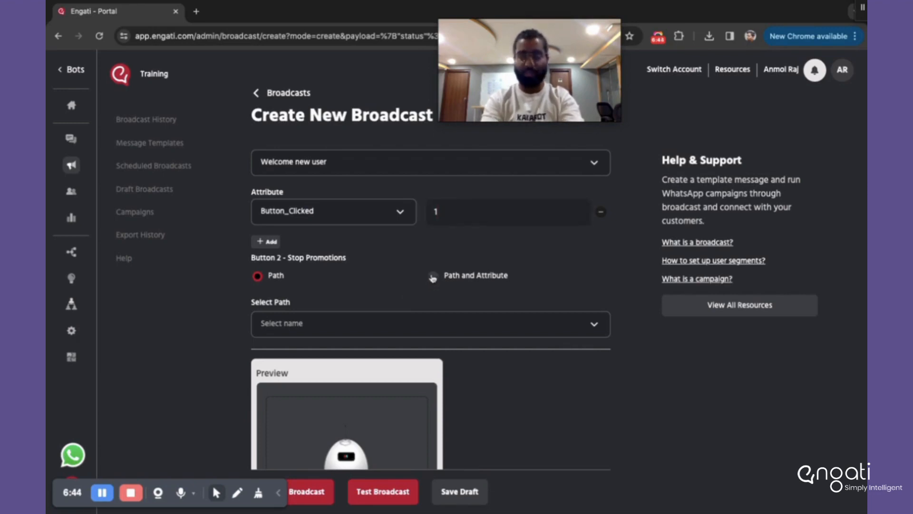
left_click(433, 276)
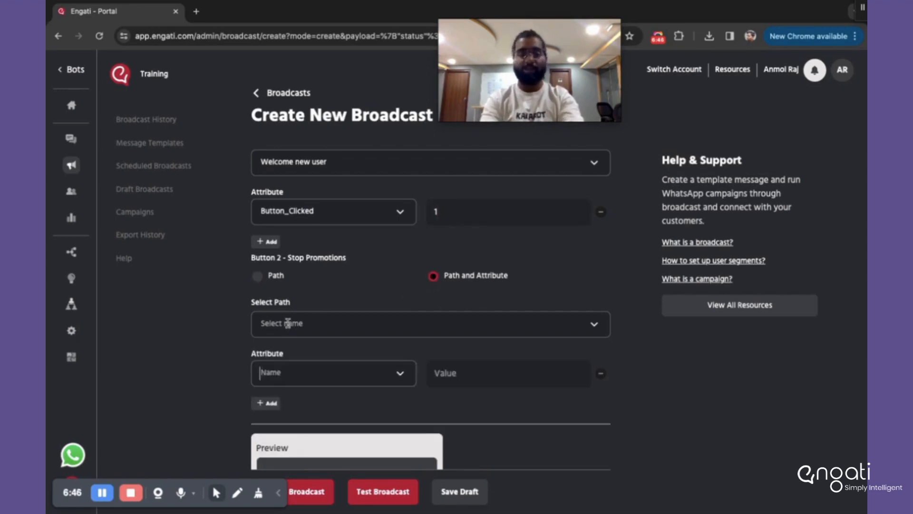
left_click(289, 323)
left_click(307, 322)
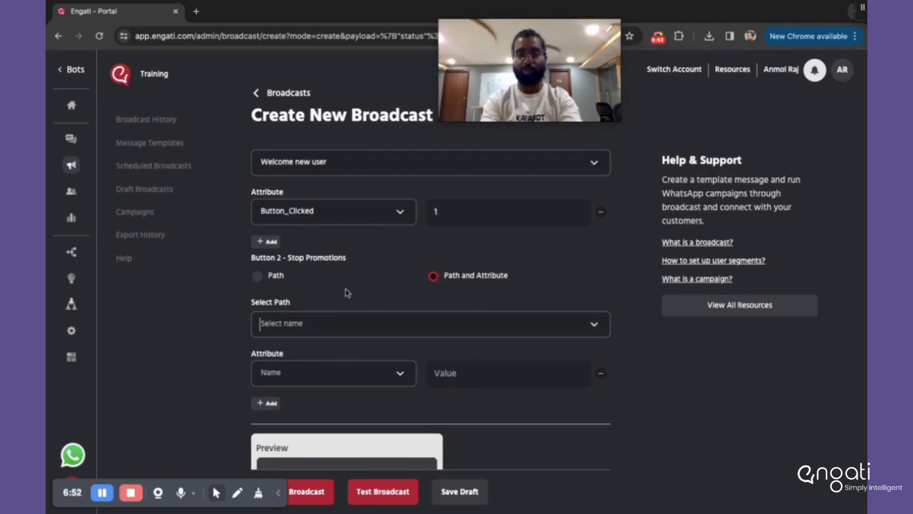
left_click(260, 277)
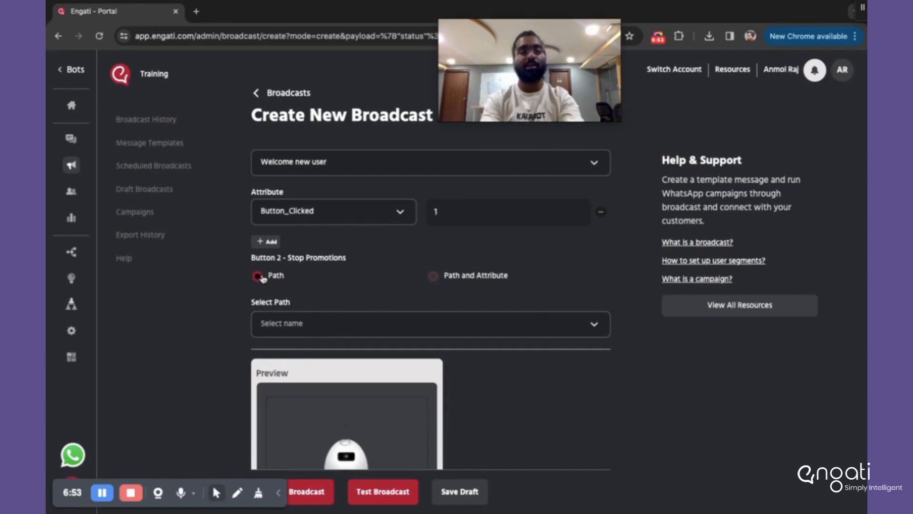
Choose Stop Promotions as the path for Button 2 - Stop Promotions.
left_click(306, 323)
scroll(330, 422, "down", 3)
left_click(297, 460)
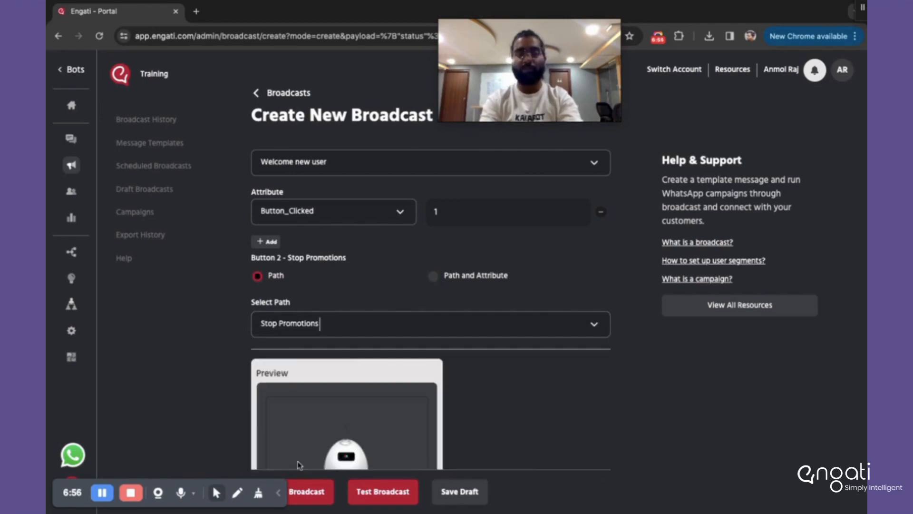
left_click(357, 318)
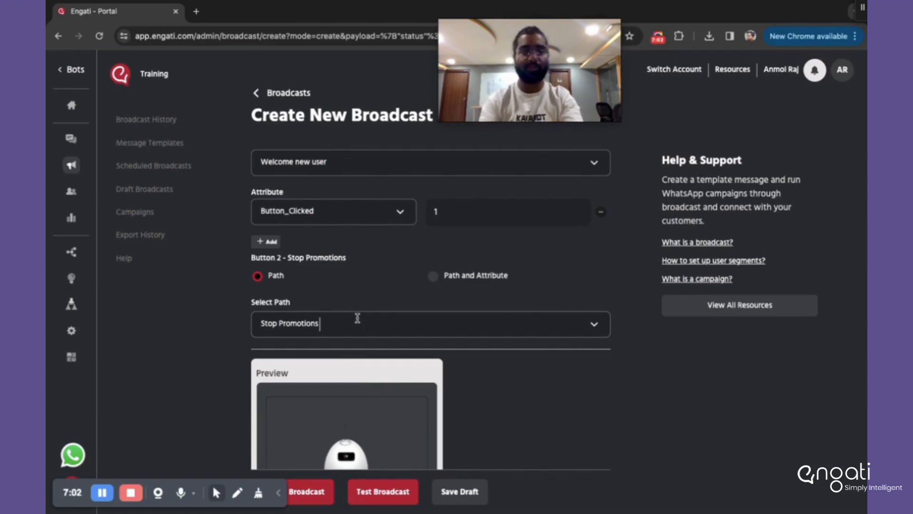
Review the button settings and examine the message preview's image, body text attributes and buttons.
scroll(358, 317, "up", 3)
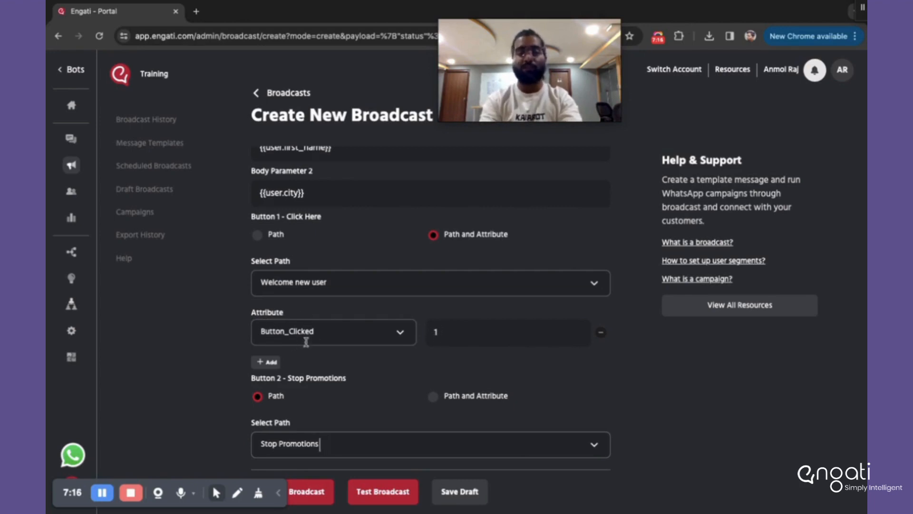
scroll(277, 332, "down", 10)
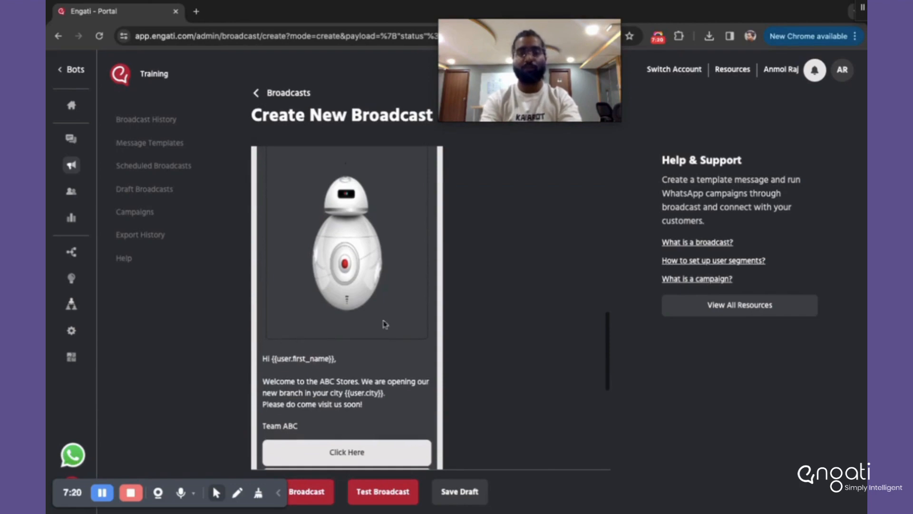
scroll(281, 361, "down", 1)
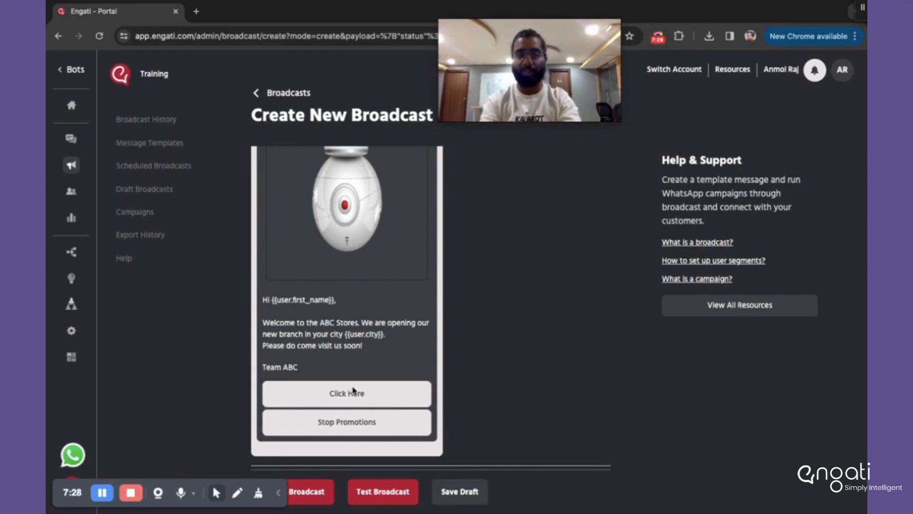
scroll(362, 286, "up", 1)
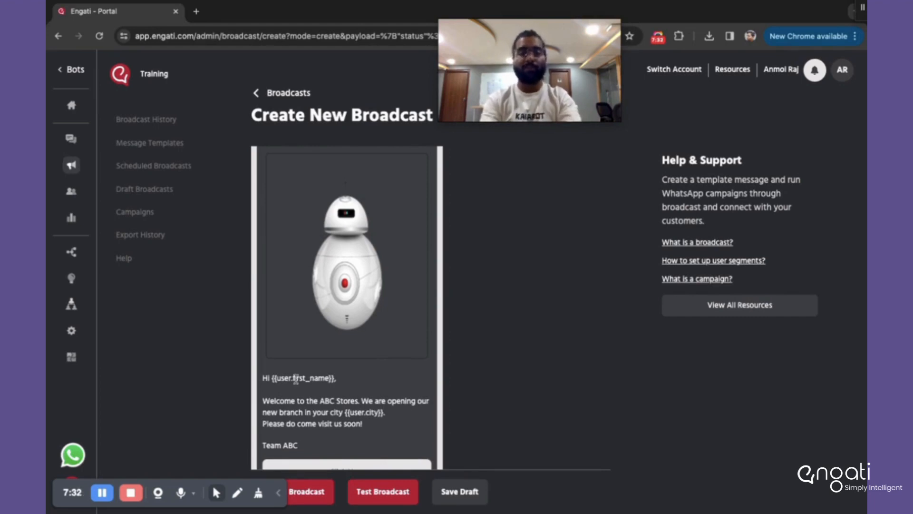
left_click_drag(274, 378, 332, 375)
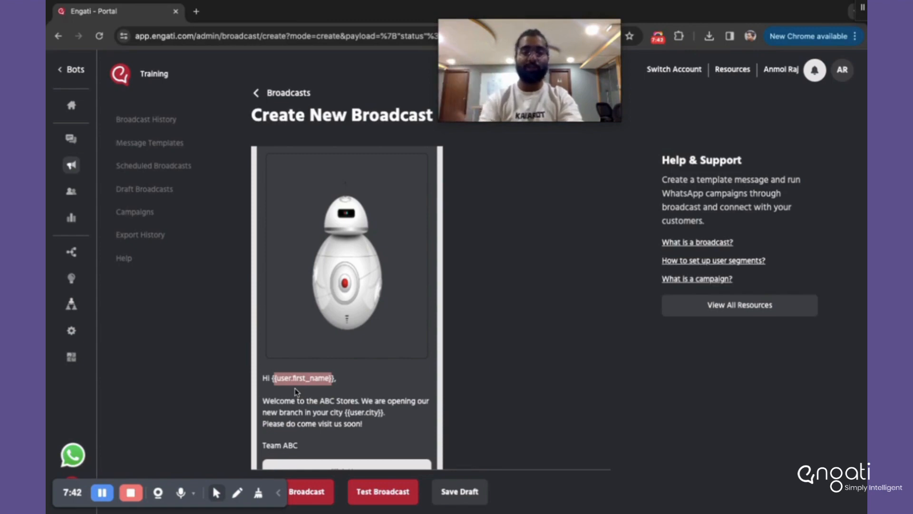
left_click(376, 378)
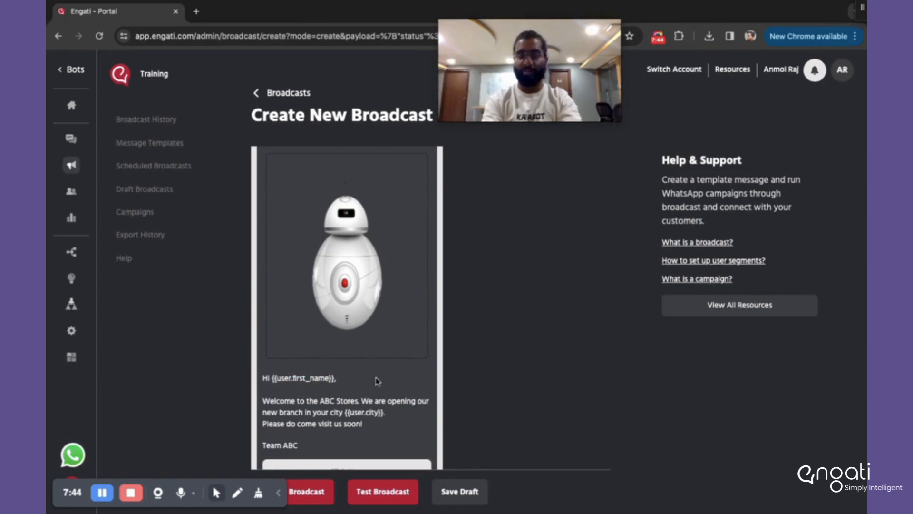
scroll(333, 383, "down", 1)
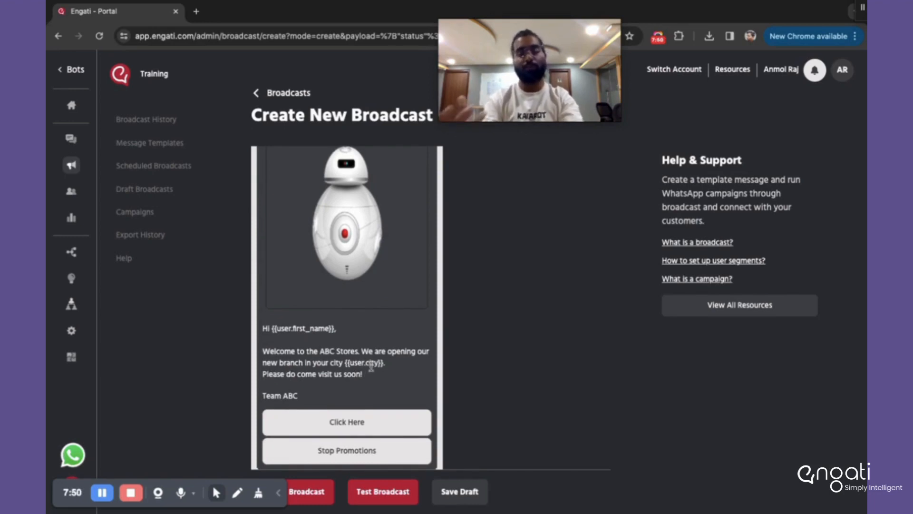
Switch the broadcast's user group to Segment to view its targeting options, and return it to Contact List.
scroll(371, 366, "down", 5)
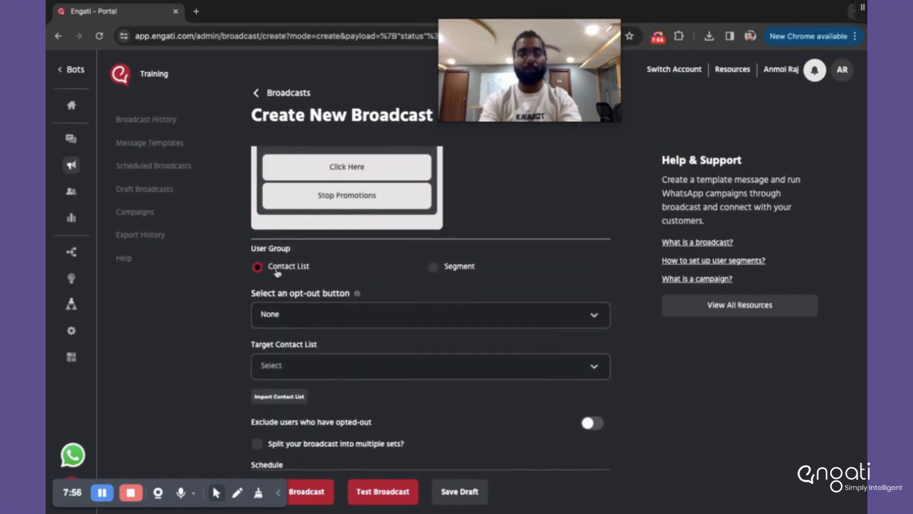
left_click(453, 270)
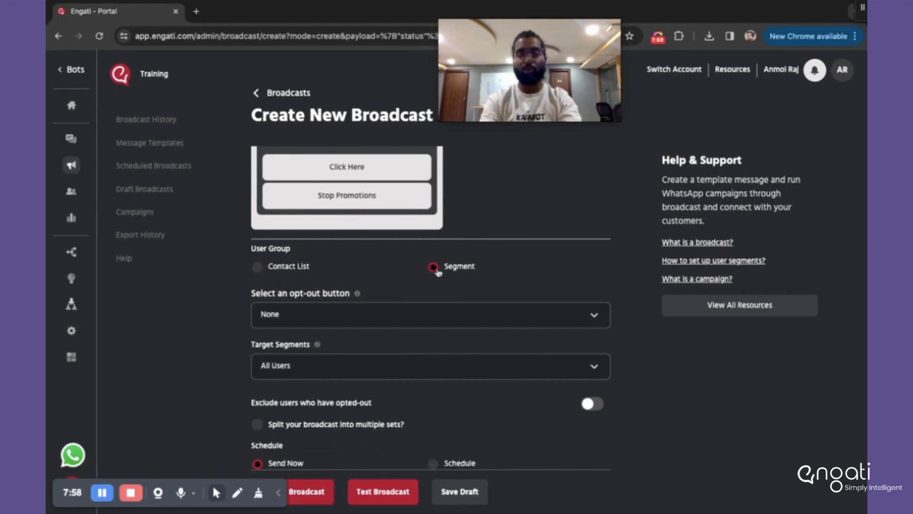
left_click(276, 276)
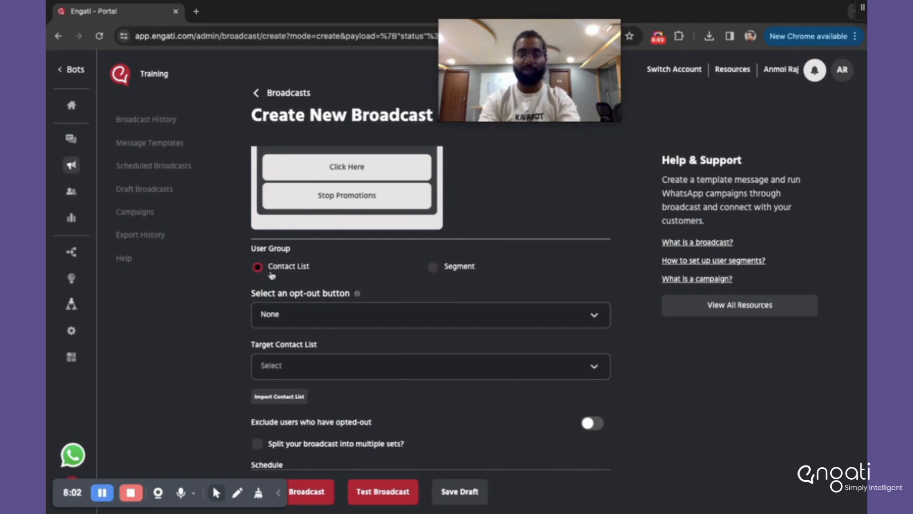
Check the Segment targeting options, return the user group to Contact List, and choose Training_List1 as the target contact list.
left_click(435, 266)
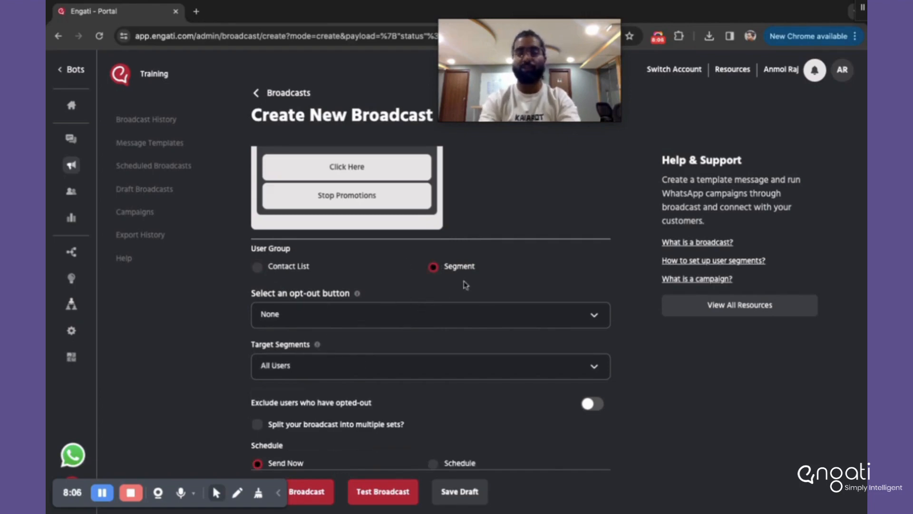
left_click(367, 357)
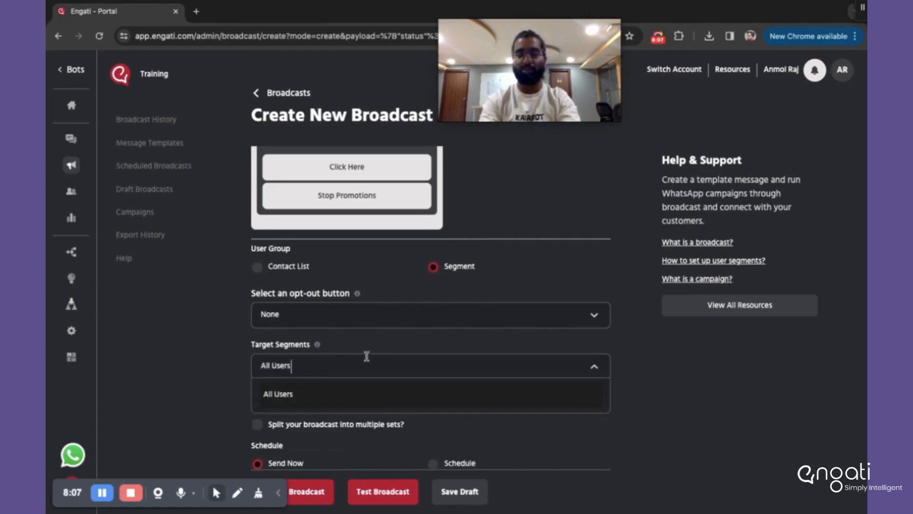
left_click(273, 275)
left_click(306, 370)
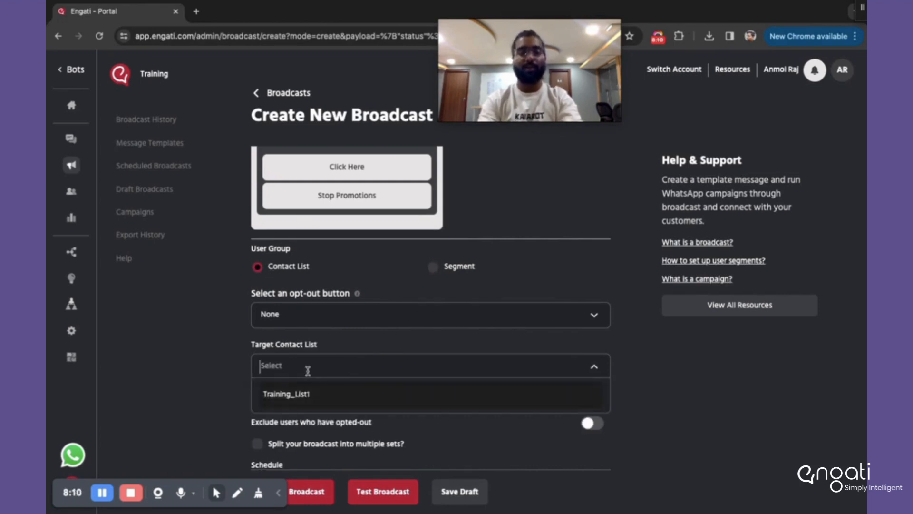
left_click(292, 393)
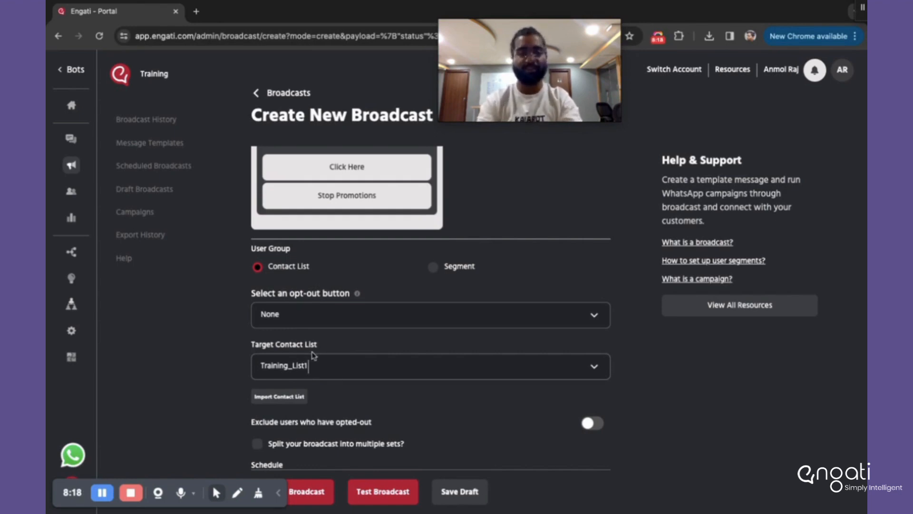
Select Stop Promotions as the broadcast's opt-out button.
left_click(281, 313)
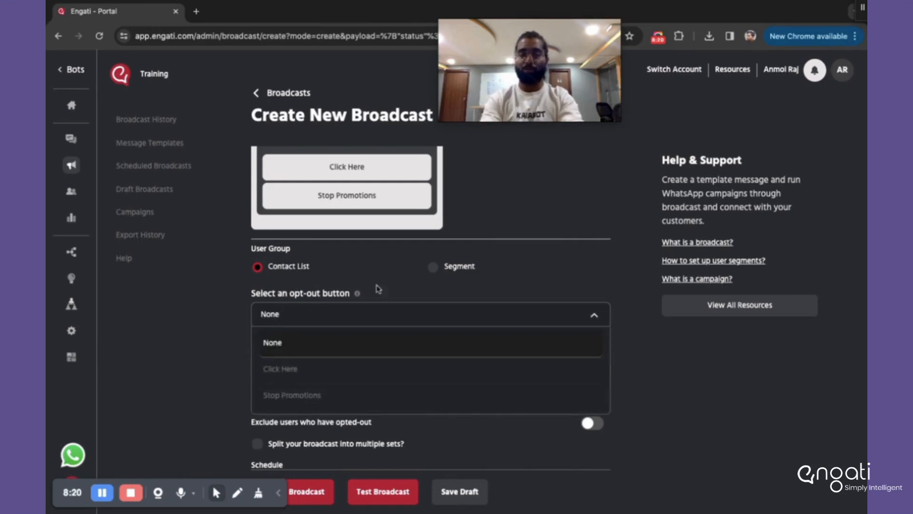
left_click(391, 268)
scroll(391, 268, "up", 5)
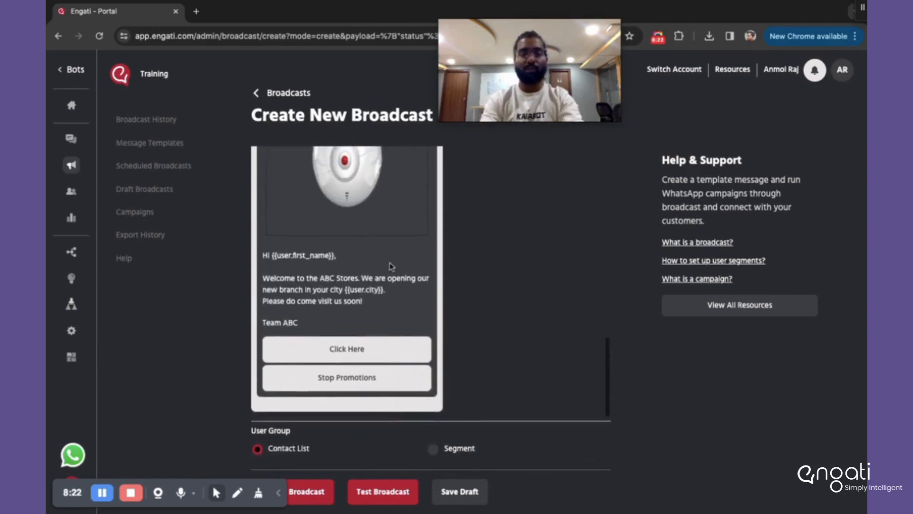
scroll(358, 259, "down", 3)
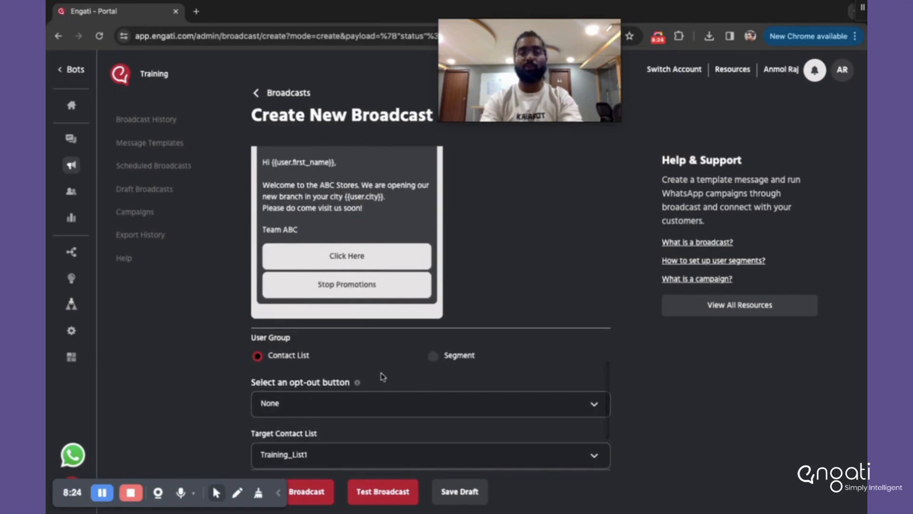
scroll(369, 376, "down", 2)
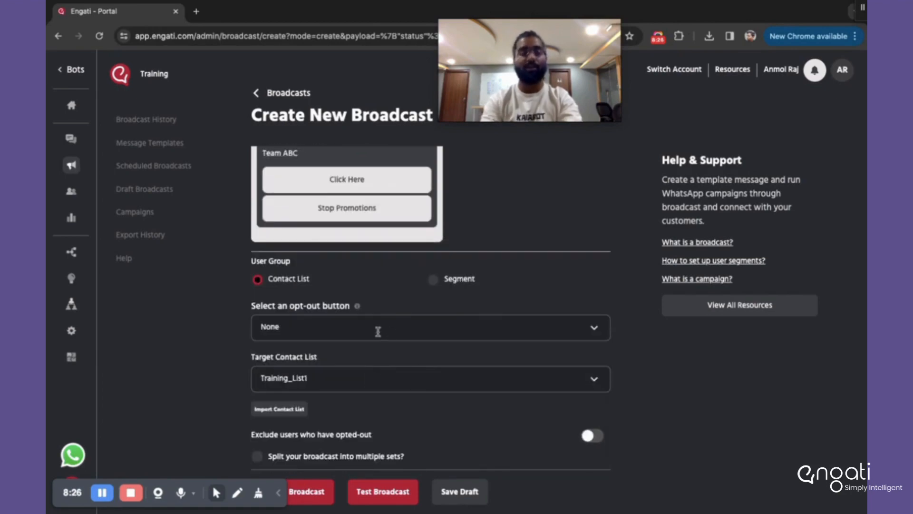
left_click_drag(365, 307, 297, 306)
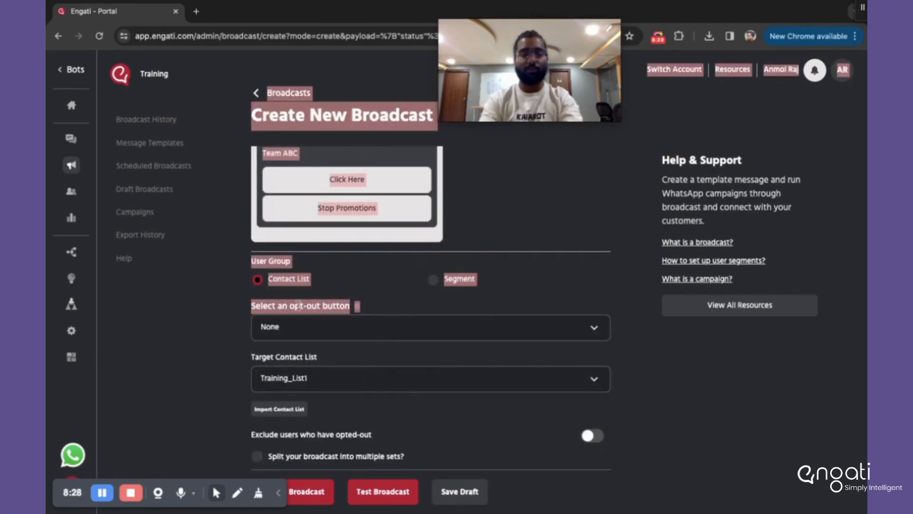
left_click(380, 289)
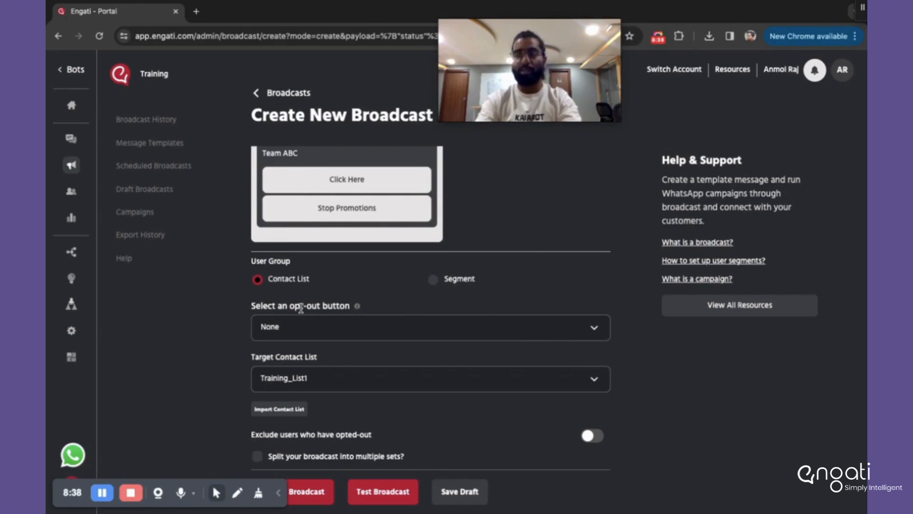
left_click(296, 331)
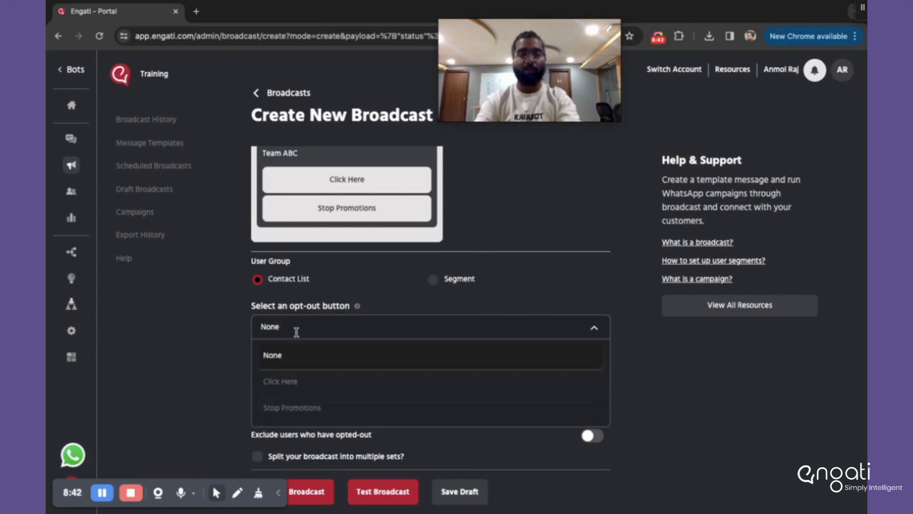
left_click(292, 410)
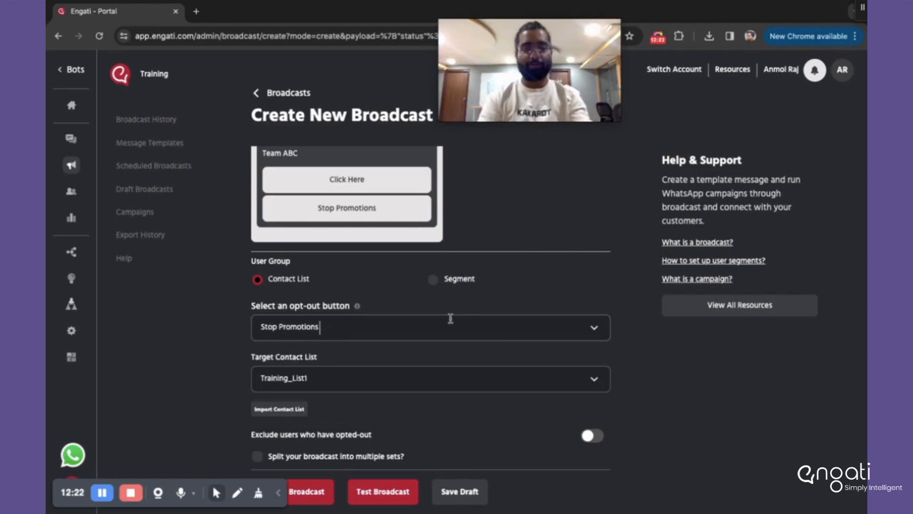
left_click(302, 335)
left_click(317, 408)
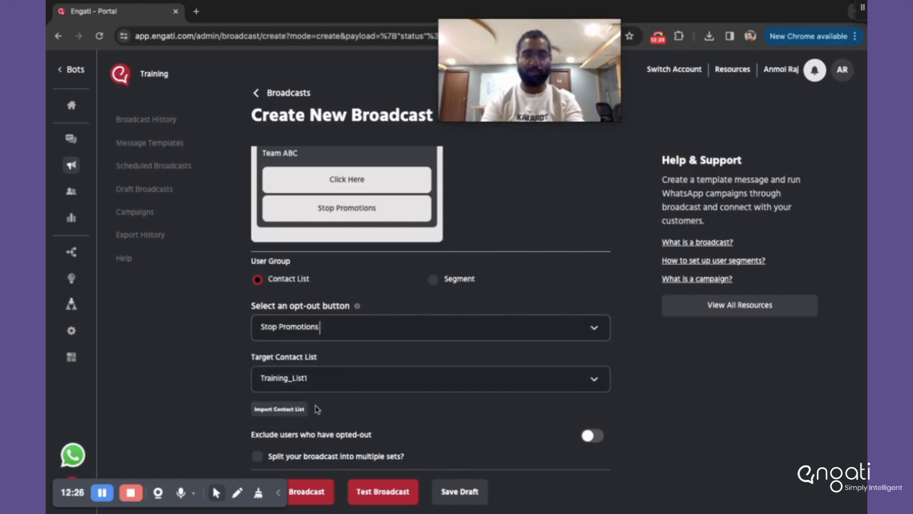
Turn on the exclusion of users who have opted out of the broadcast.
scroll(338, 307, "down", 1)
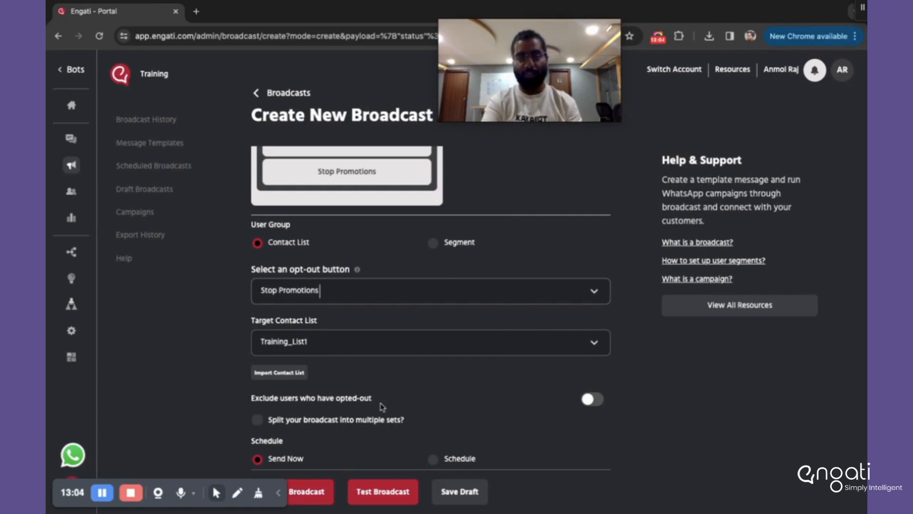
left_click(593, 399)
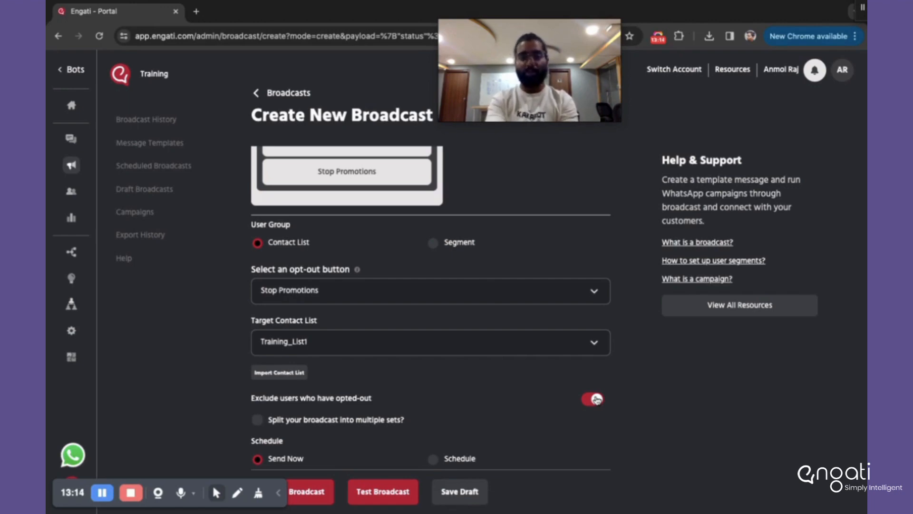
left_click(596, 399)
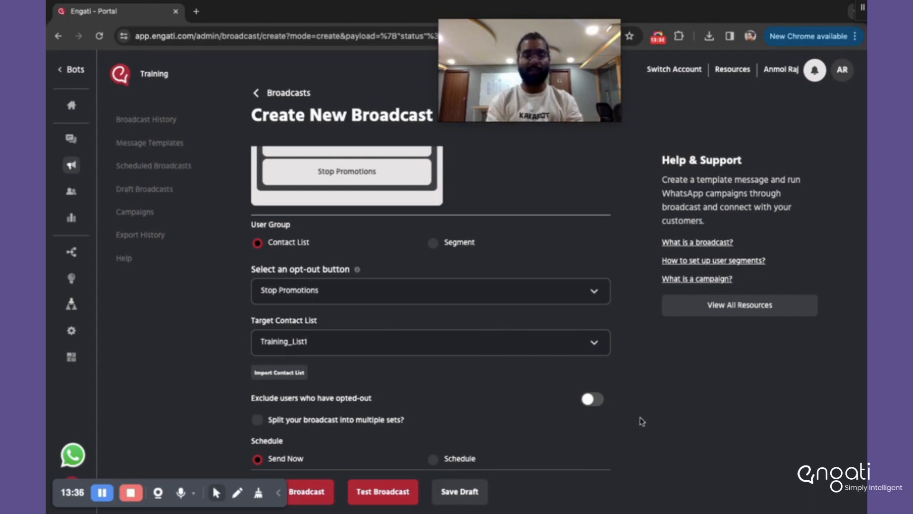
left_click(600, 404)
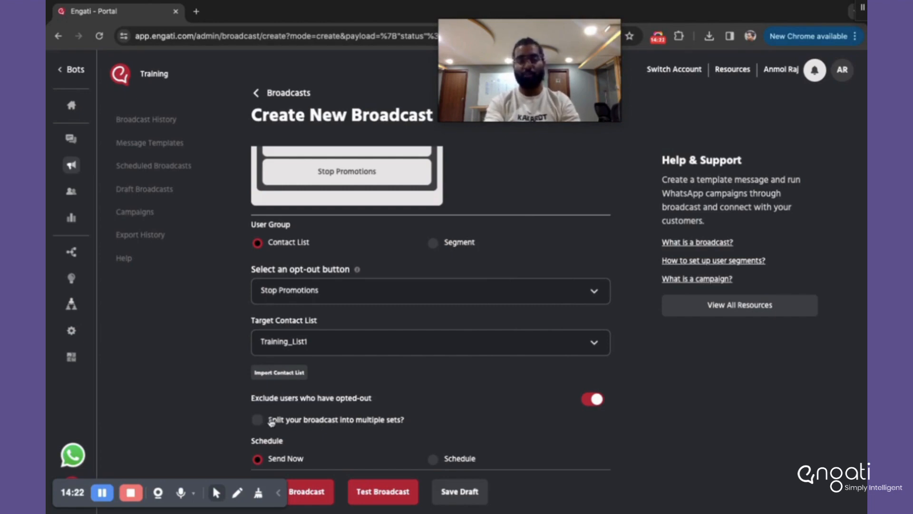
Enable splitting the broadcast into multiple sets to view the first set's schedule settings, and disable the splitting again.
left_click(271, 421)
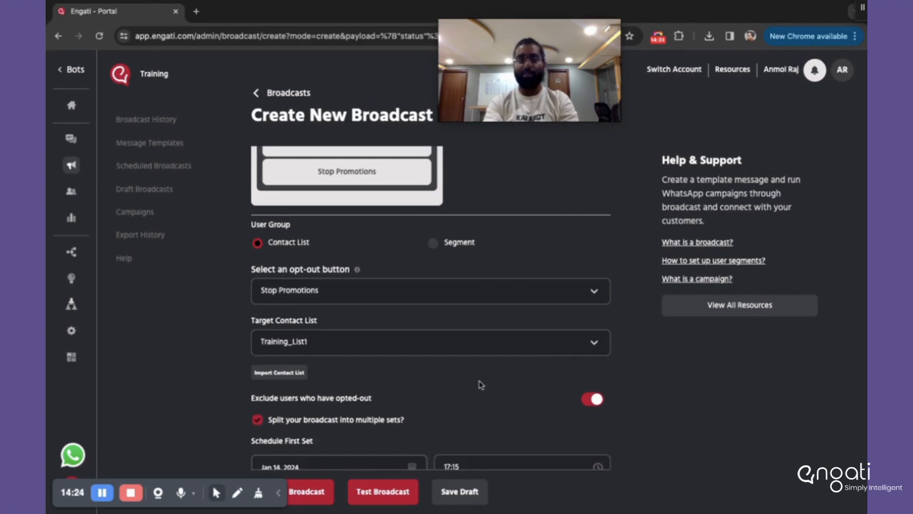
scroll(480, 384, "down", 1)
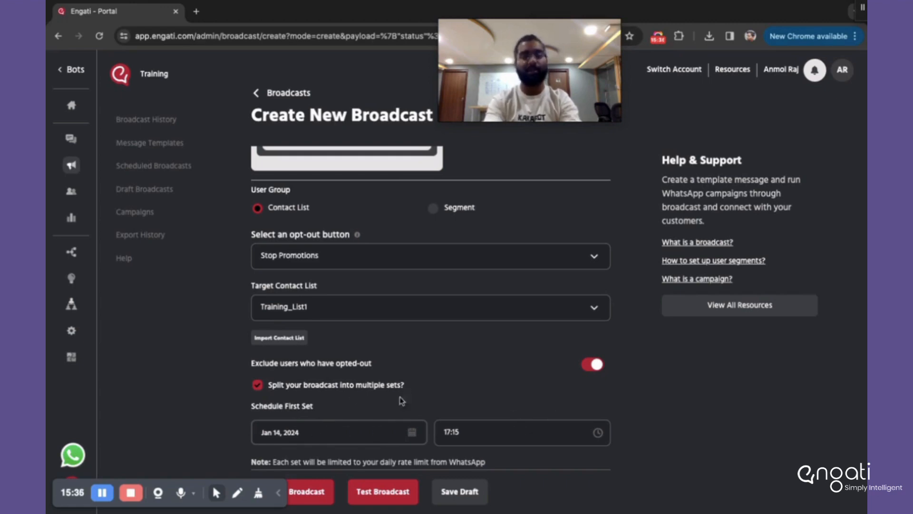
left_click(258, 385)
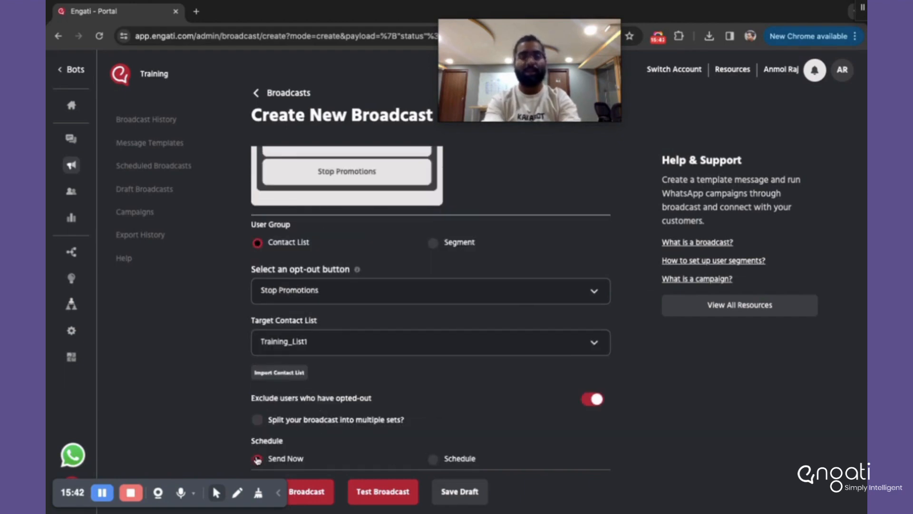
Switch the broadcast to scheduled sending, set its repetition to Daily and open the start date's calendar.
left_click(464, 460)
scroll(430, 393, "down", 3)
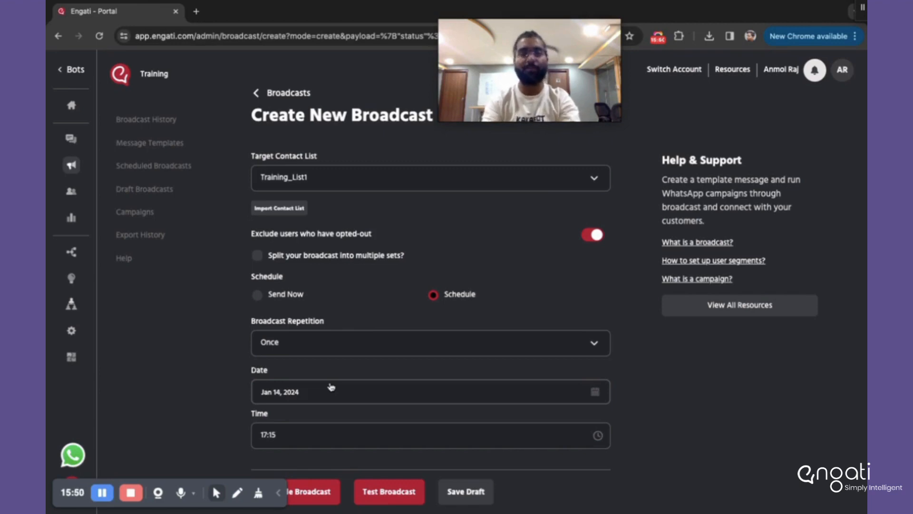
left_click(311, 345)
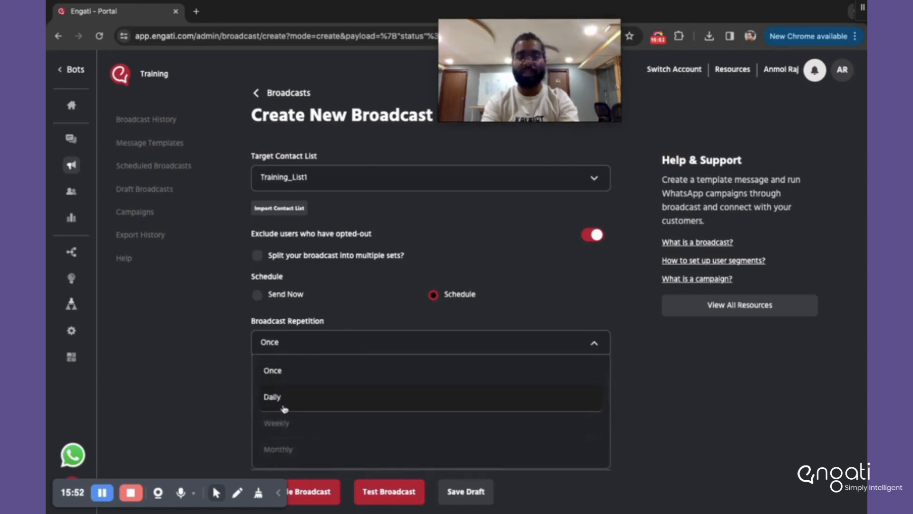
left_click(354, 313)
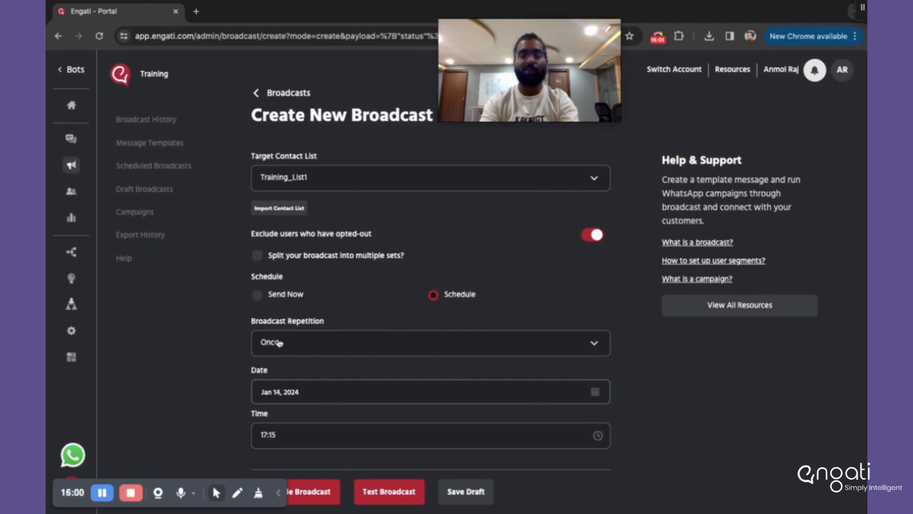
left_click(279, 343)
left_click(275, 403)
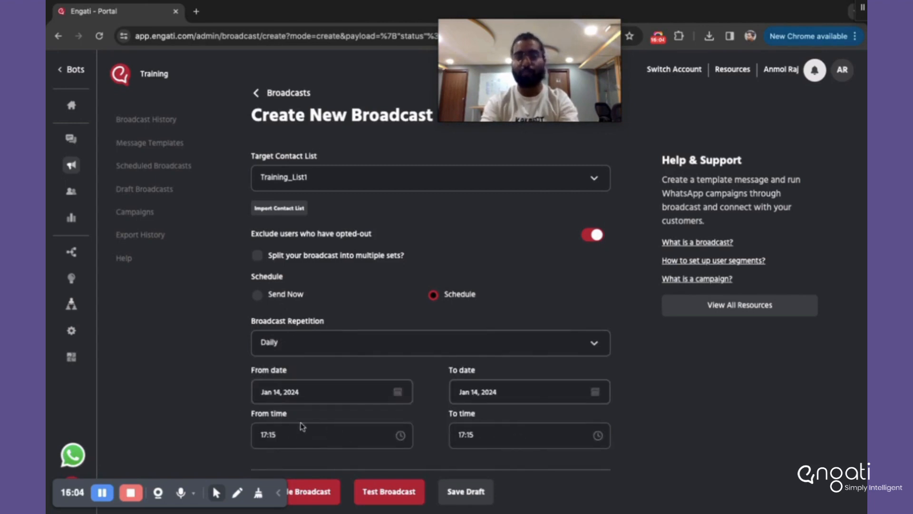
left_click(359, 393)
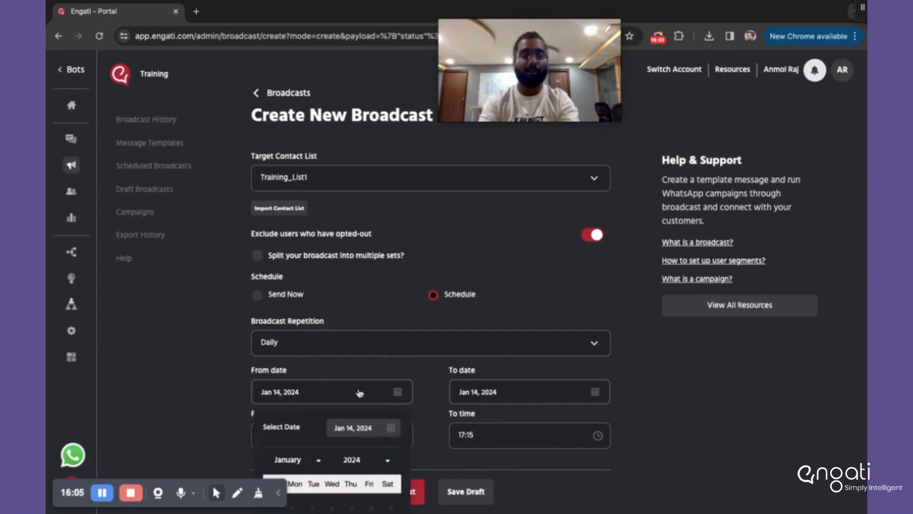
Try Weekly and Monthly as the broadcast repetition, and set it back to Once.
left_click(314, 343)
left_click(279, 430)
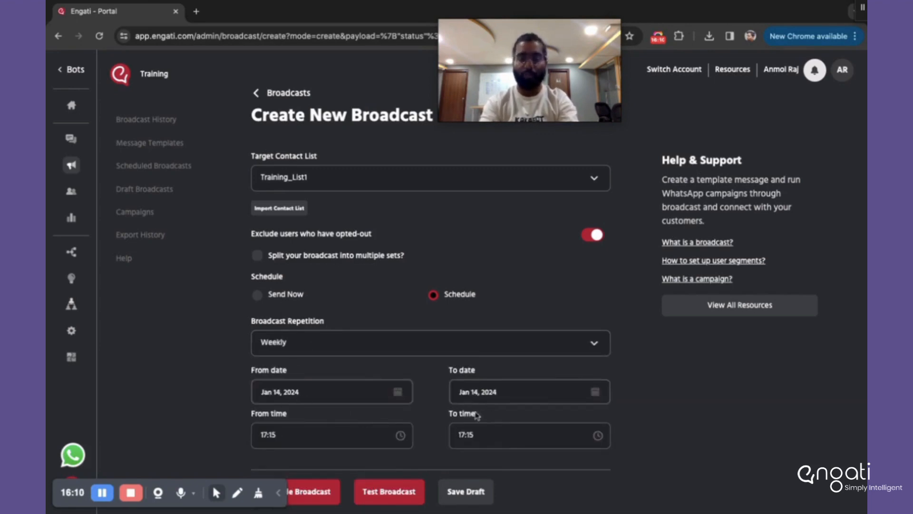
left_click(351, 338)
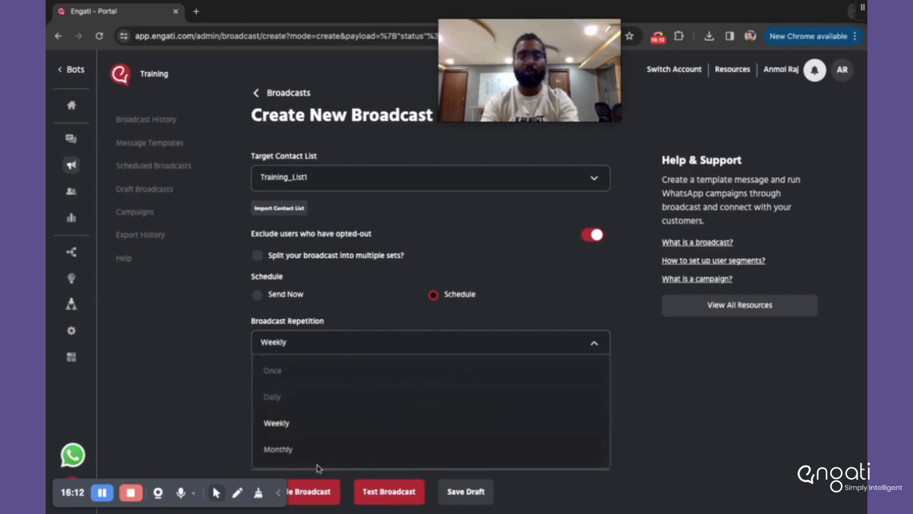
left_click(296, 450)
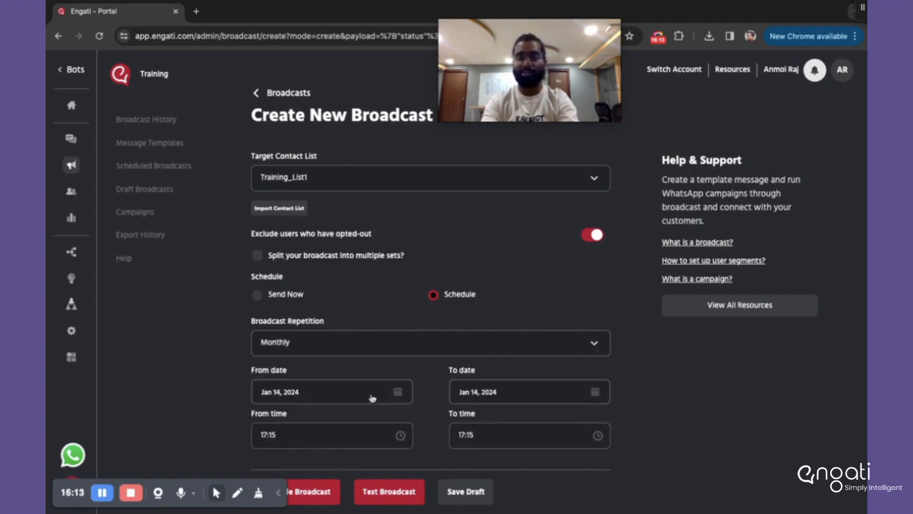
left_click(276, 342)
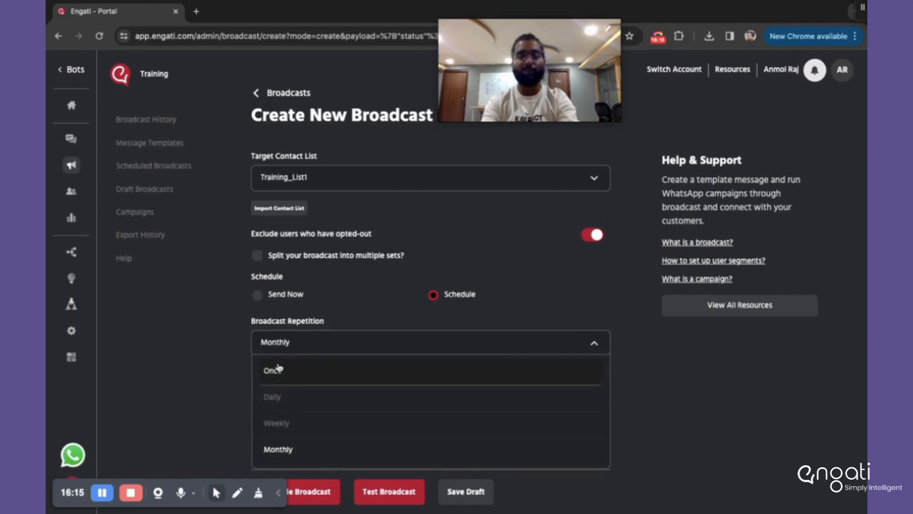
left_click(265, 373)
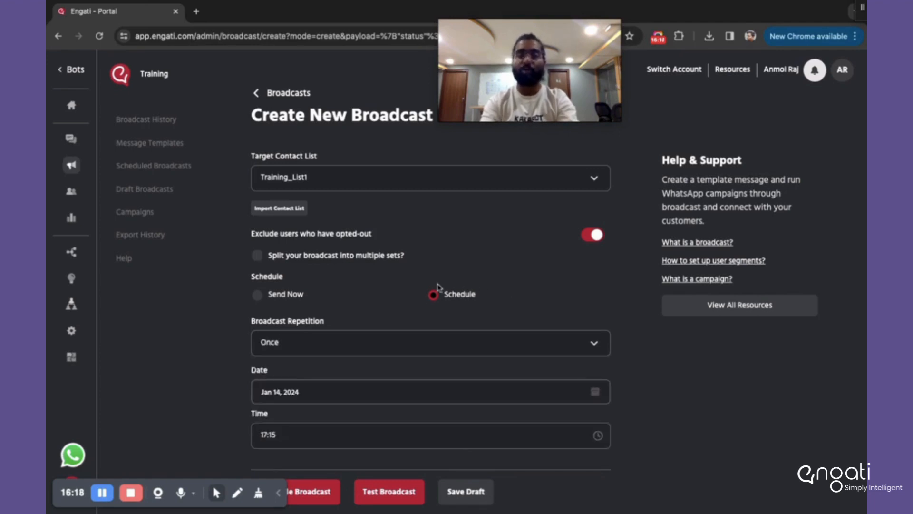
Set the broadcast's schedule to Send Now and send it, accepting the broadcast confirmation.
left_click(263, 298)
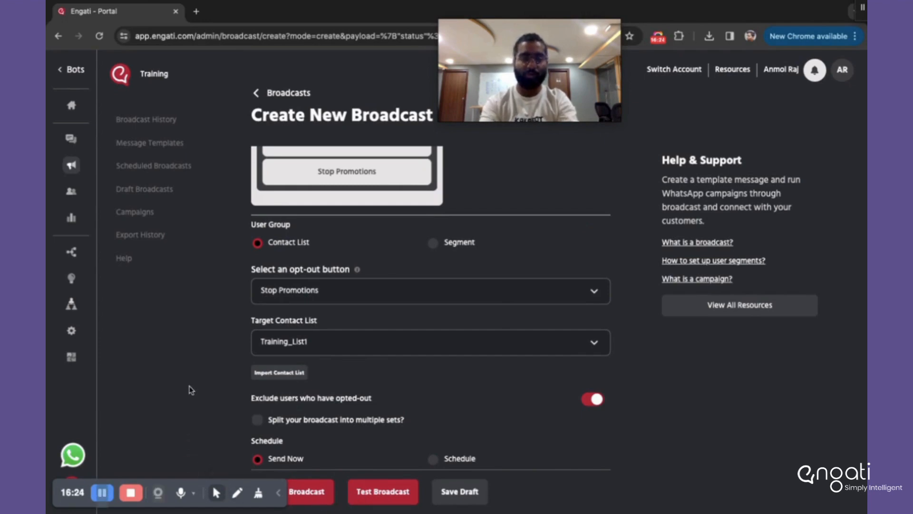
left_click(314, 495)
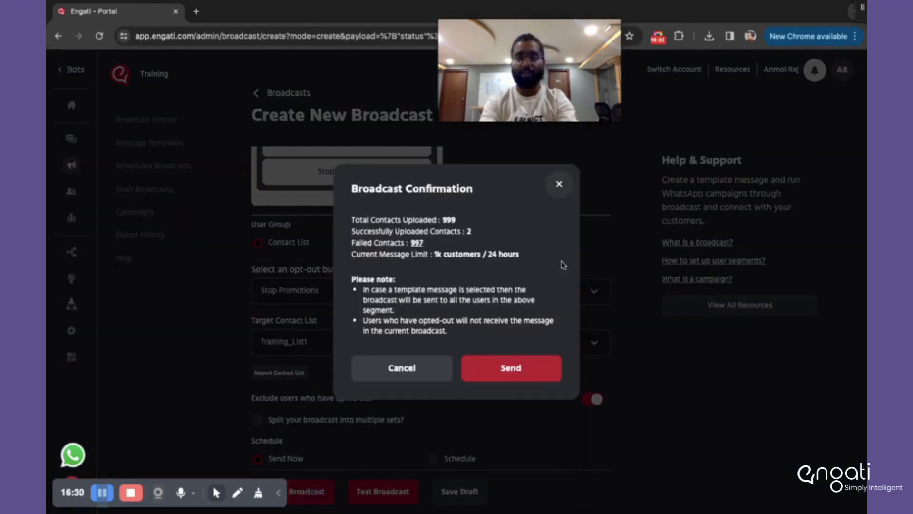
left_click(520, 374)
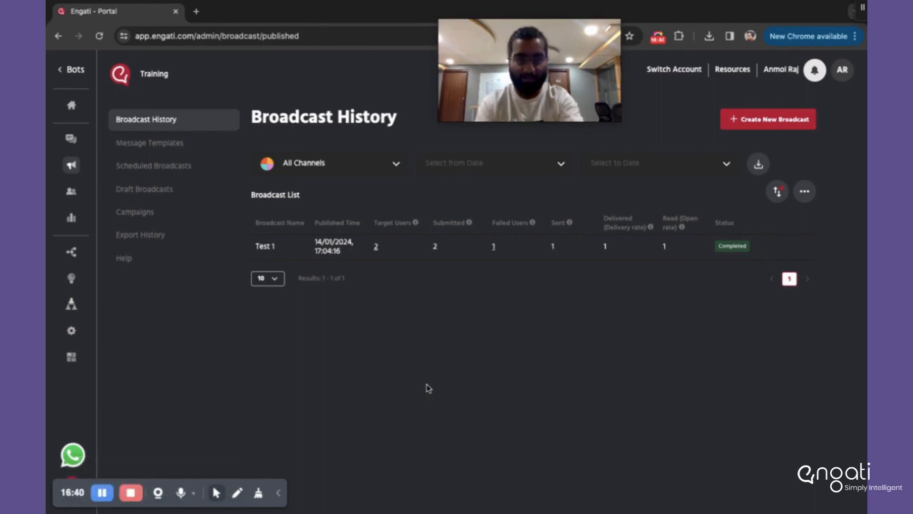
Refresh the broadcast history to check the Training Test entry, and switch to WhatsApp Web to view the received message.
key("F5")
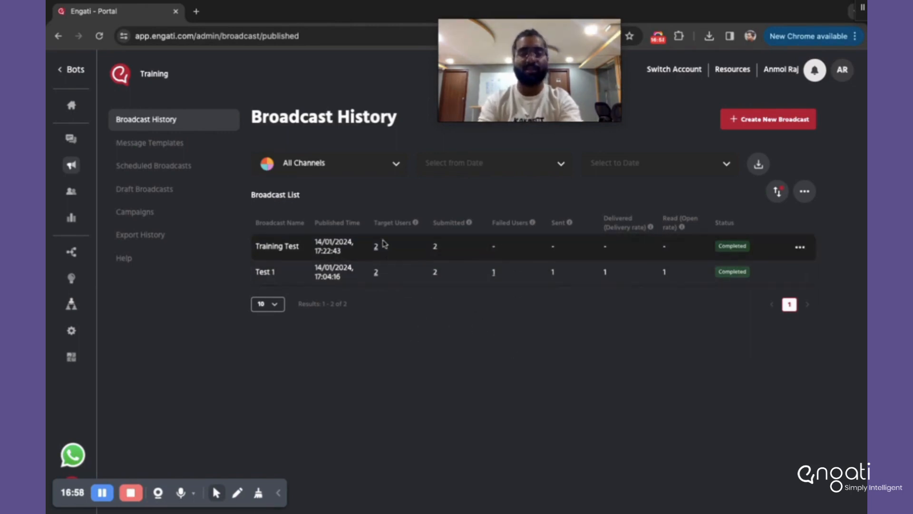
key("ctrl+Right")
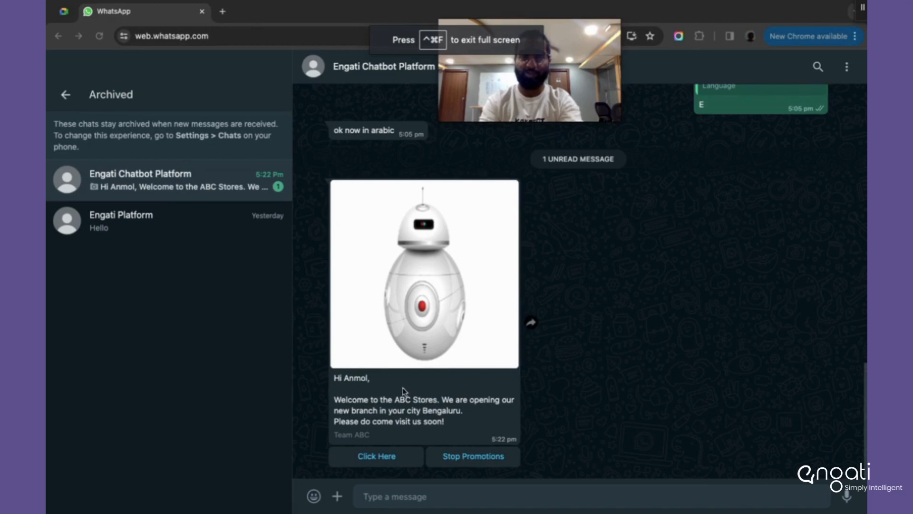
Check the personalised name and city in the received broadcast message, and try its Click Here button.
double_click(355, 380)
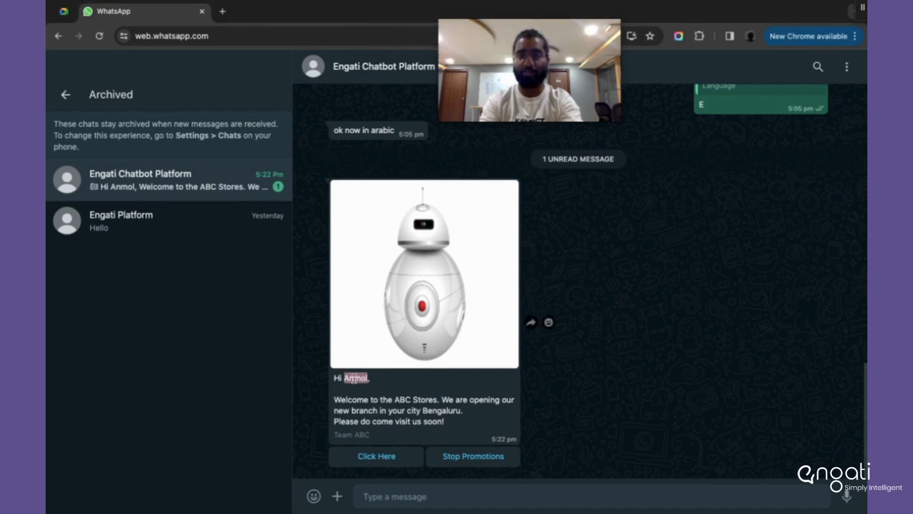
double_click(441, 410)
left_click(483, 425)
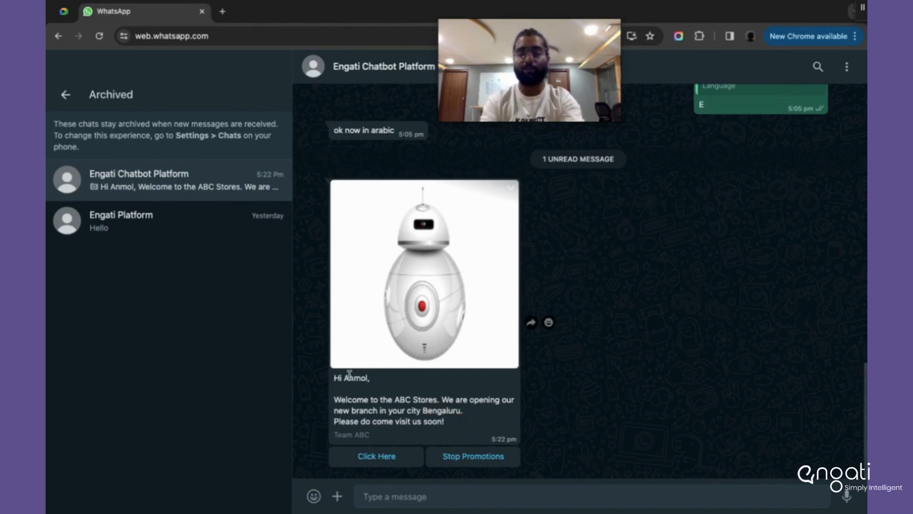
left_click(376, 456)
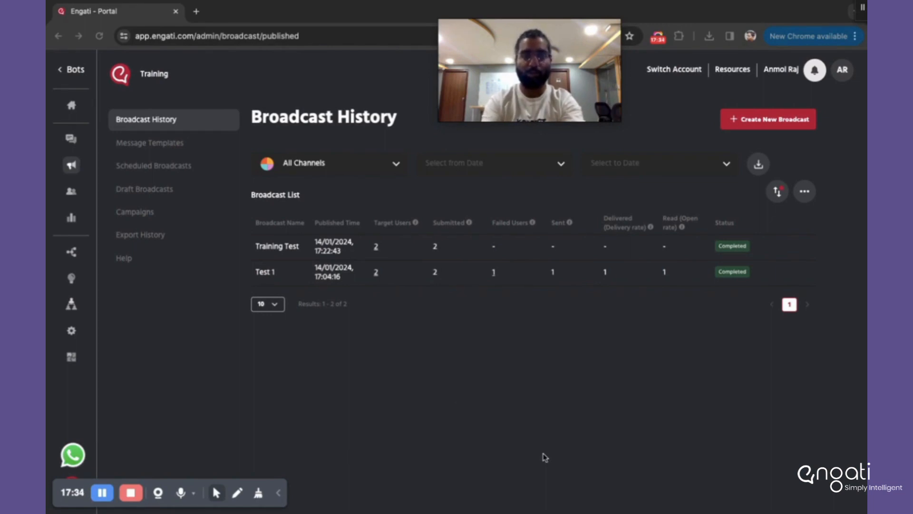
Switch to Engati, refresh the broadcast history, and view the Training Test broadcast's statistics before returning to the list.
left_click(422, 375)
key("super+r")
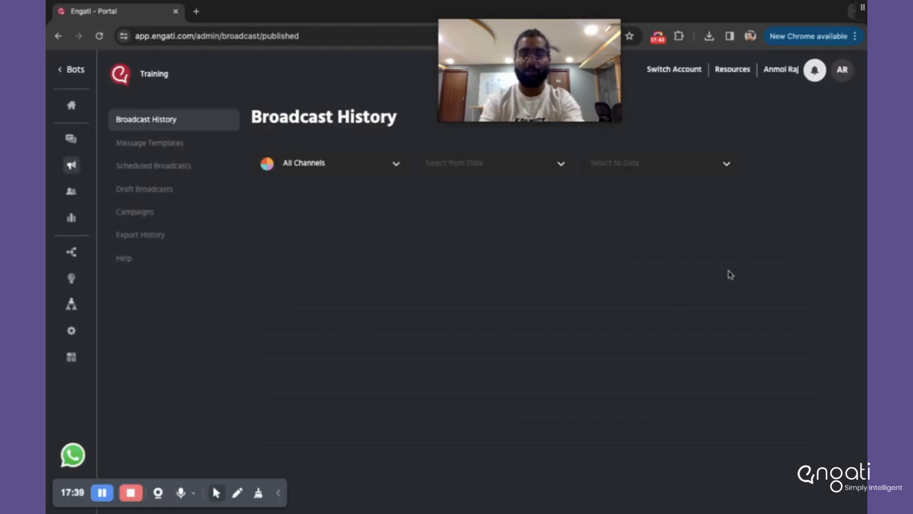
left_click(799, 248)
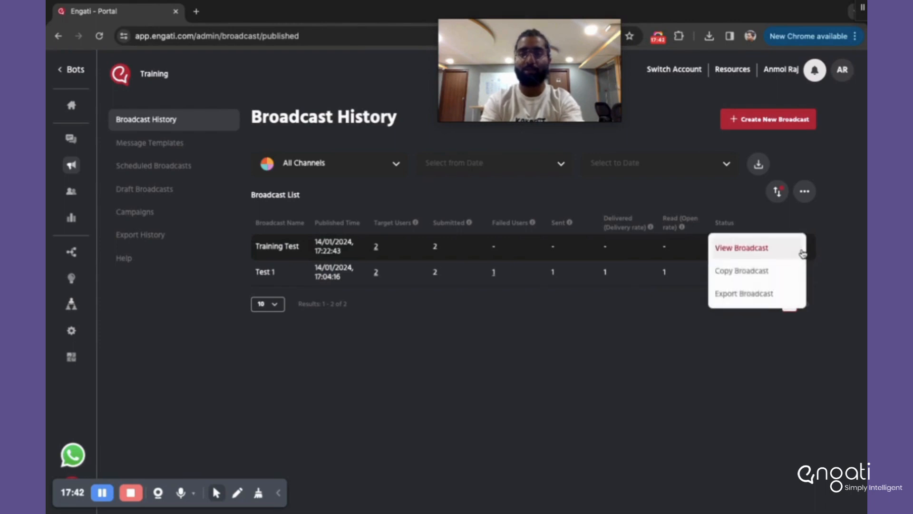
left_click(780, 248)
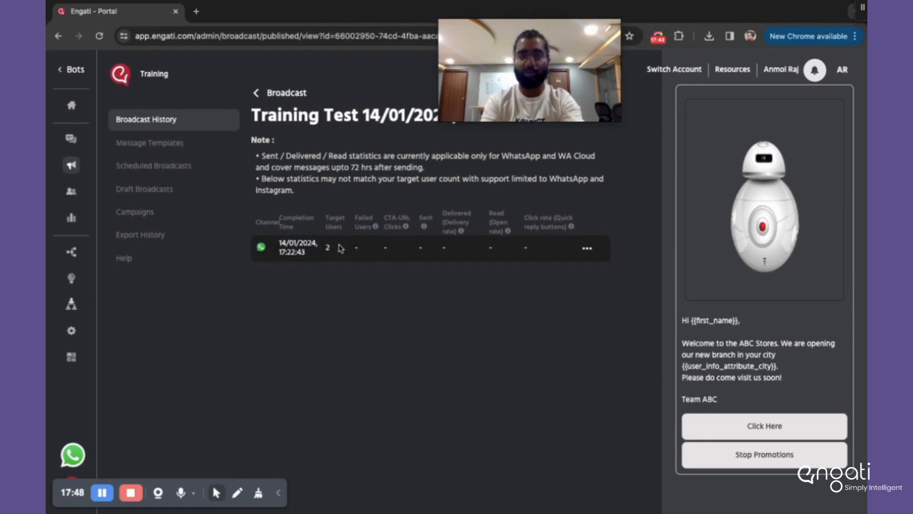
left_click(266, 92)
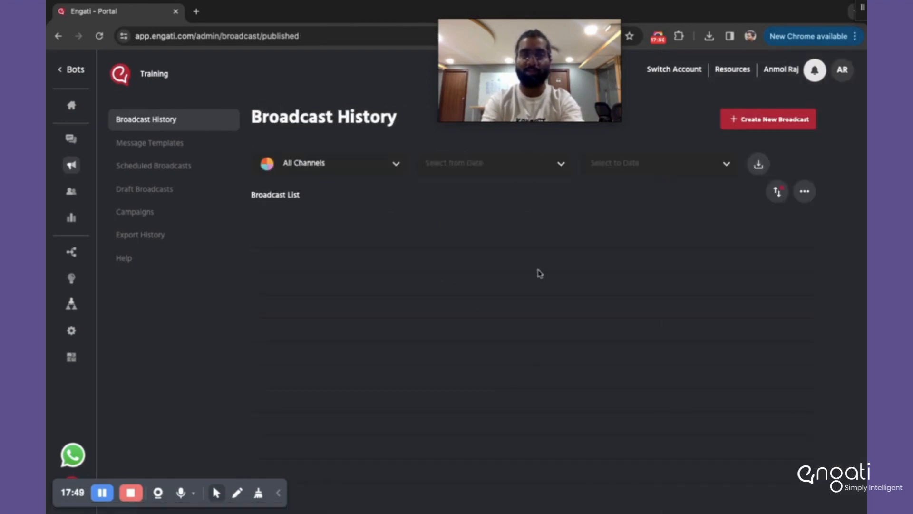
Export the Training Test broadcast, and review the actions available for the Test 1 broadcast.
left_click(801, 247)
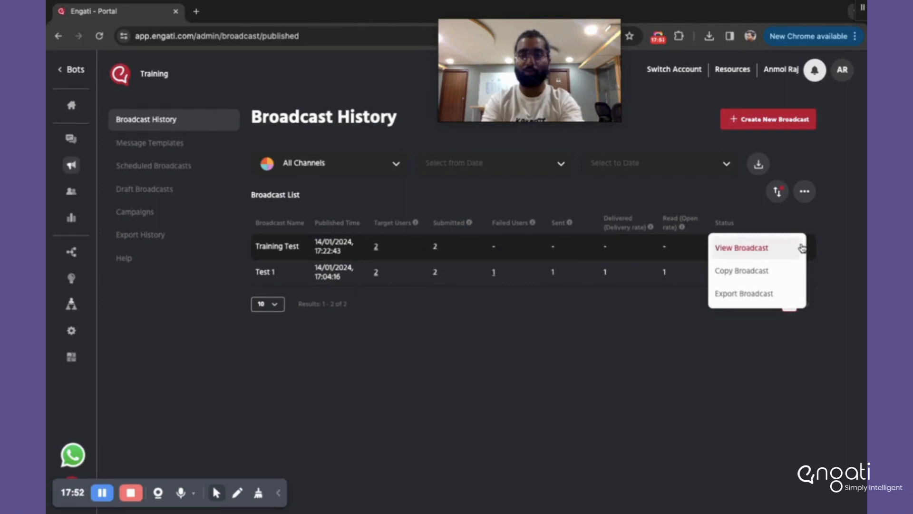
left_click(732, 295)
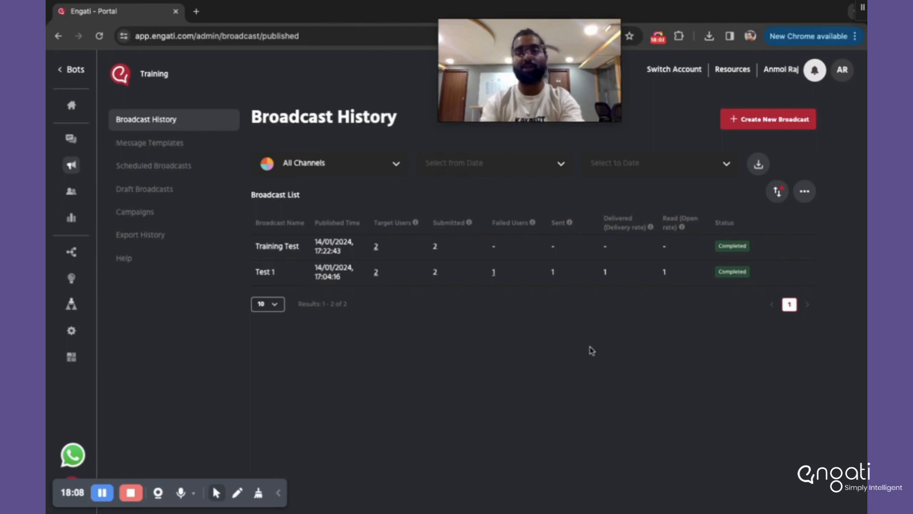
left_click(801, 270)
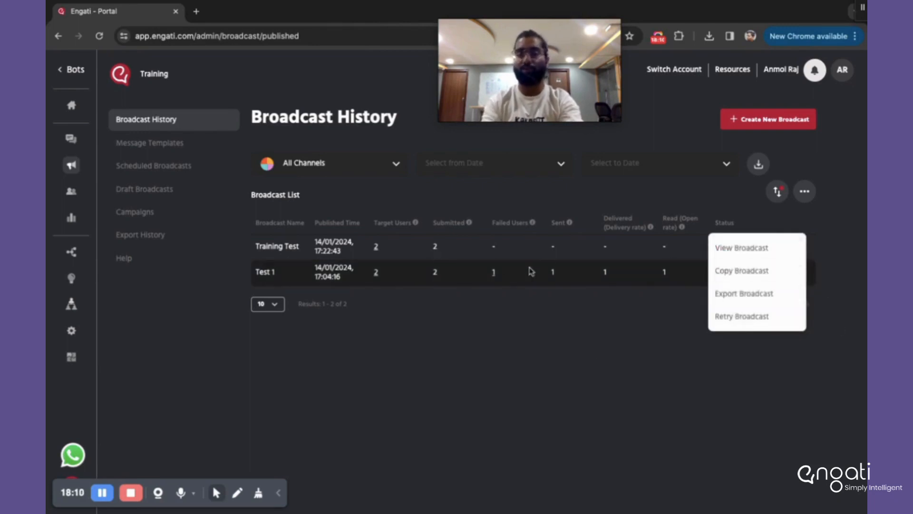
left_click(648, 322)
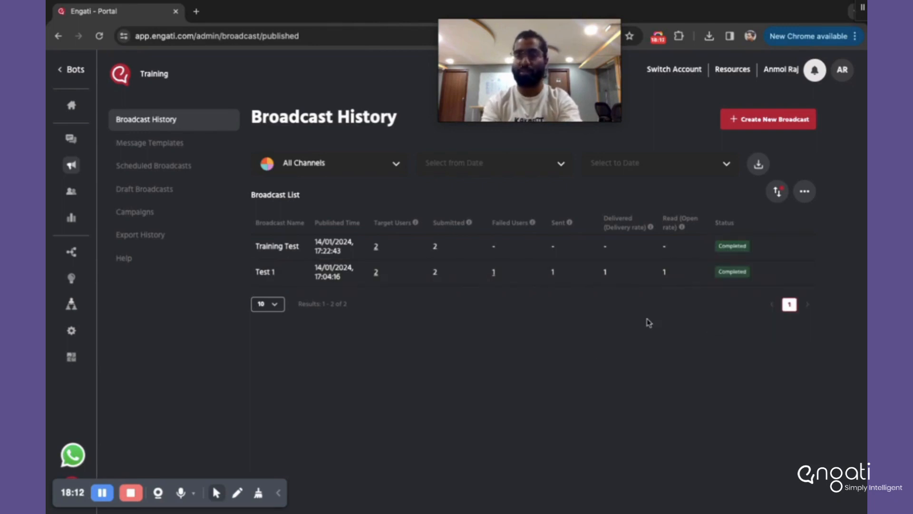
left_click(803, 279)
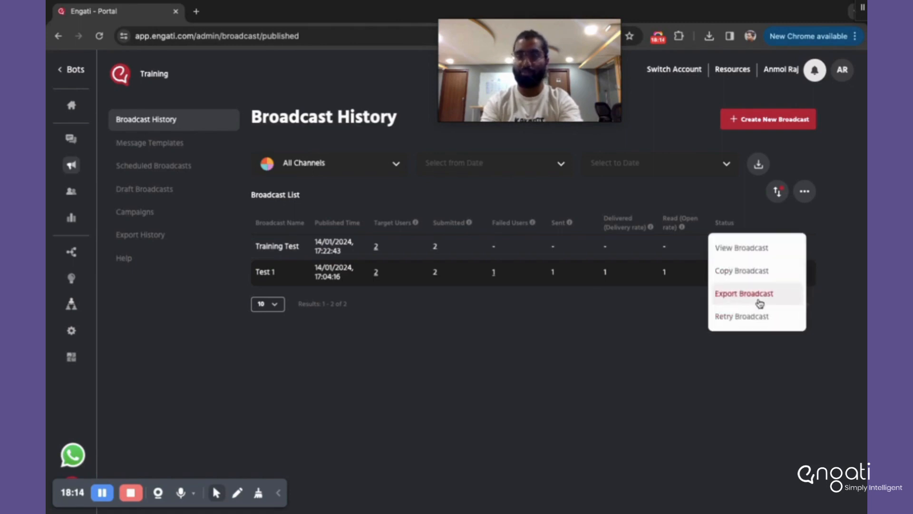
left_click(505, 359)
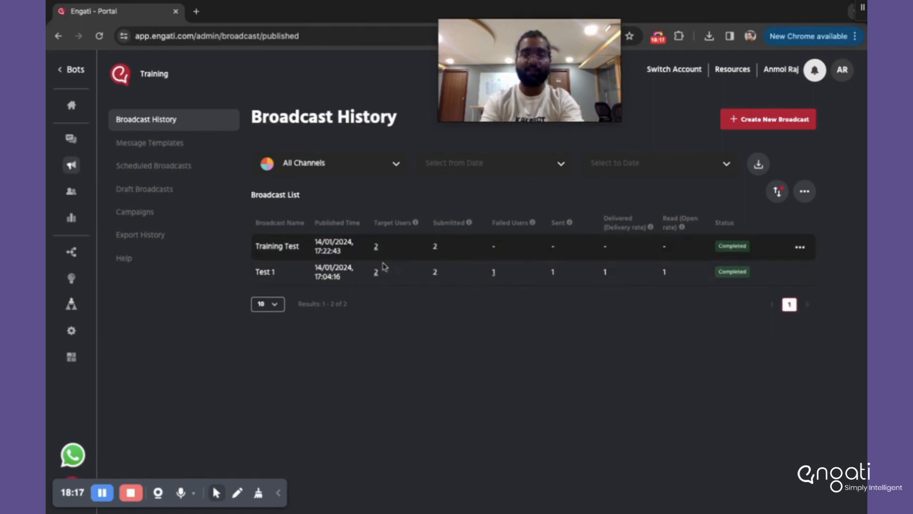
Open the integrations' API Logs and examine the request and response details of the newest broadcast call.
left_click(73, 356)
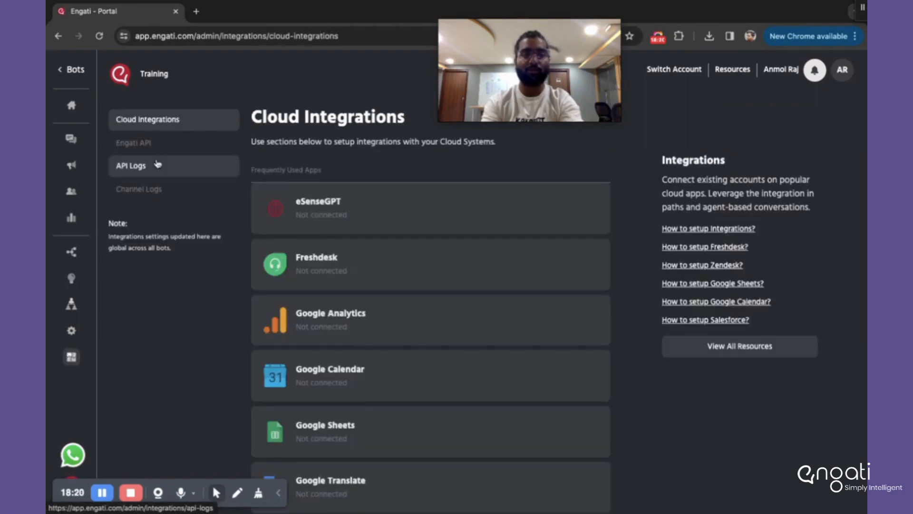
left_click(143, 165)
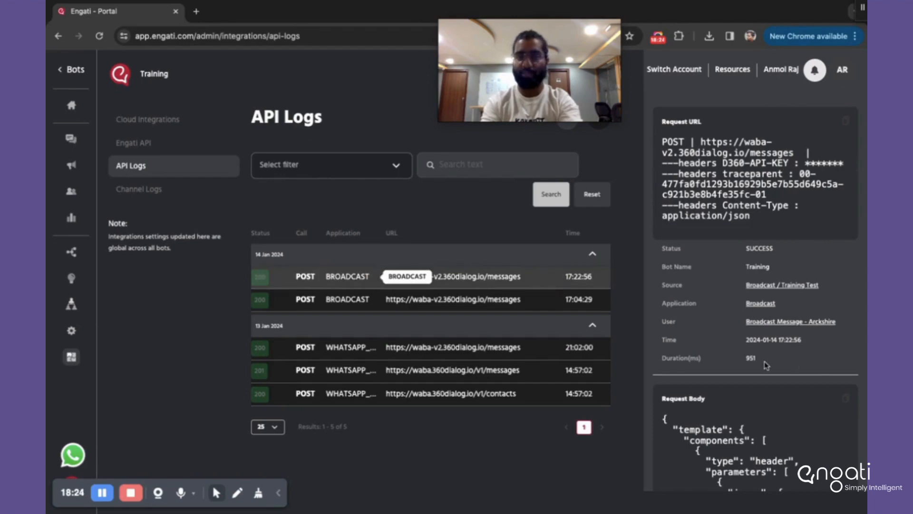
scroll(765, 365, "down", 12)
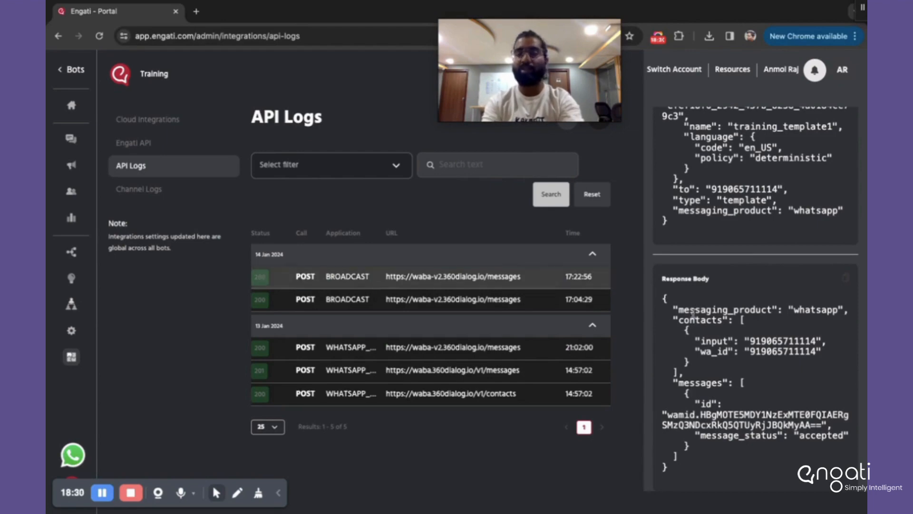
scroll(692, 314, "up", 12)
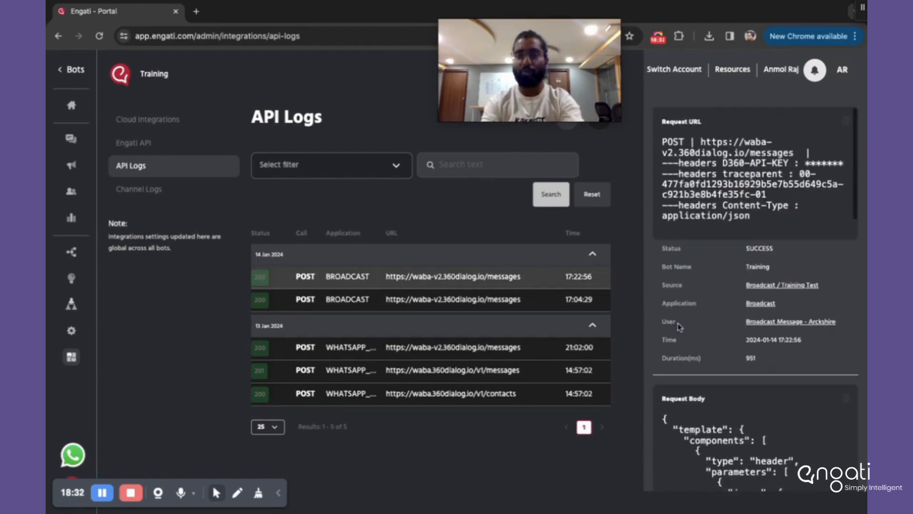
Compare the 17:04:29 and 17:22:56 broadcast calls, reading the latter's request and response bodies, and return to the broadcast history.
left_click(343, 302)
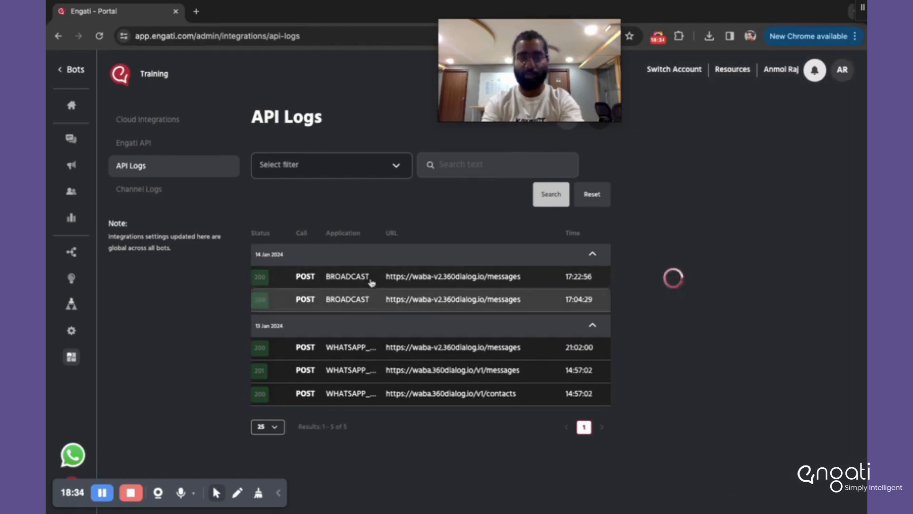
scroll(712, 287, "down", 4)
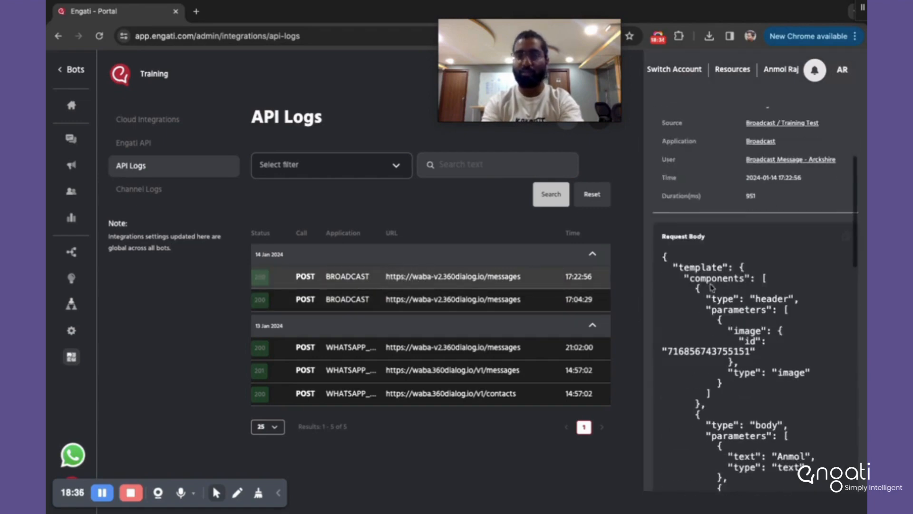
scroll(712, 287, "down", 10)
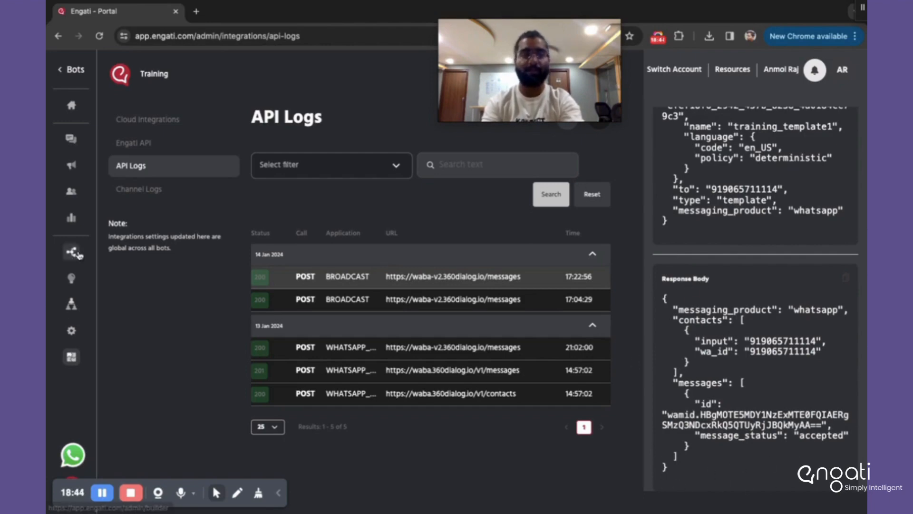
left_click(72, 166)
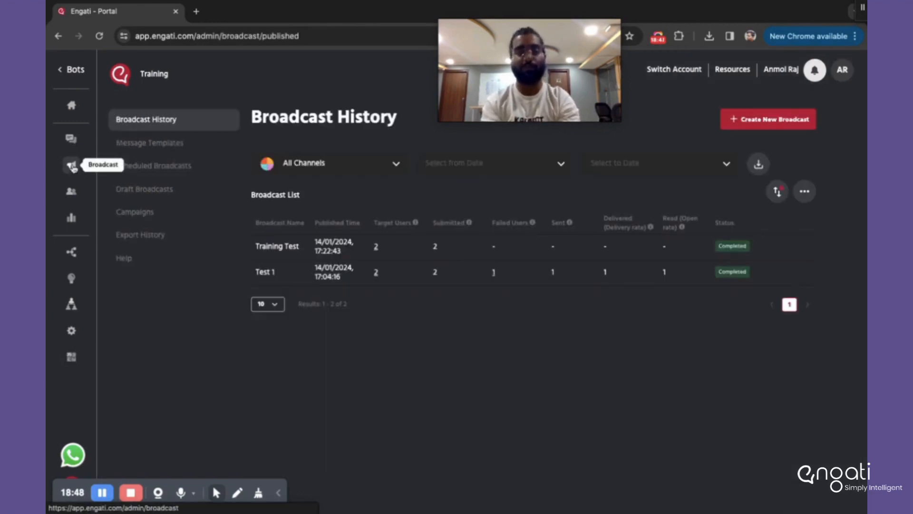